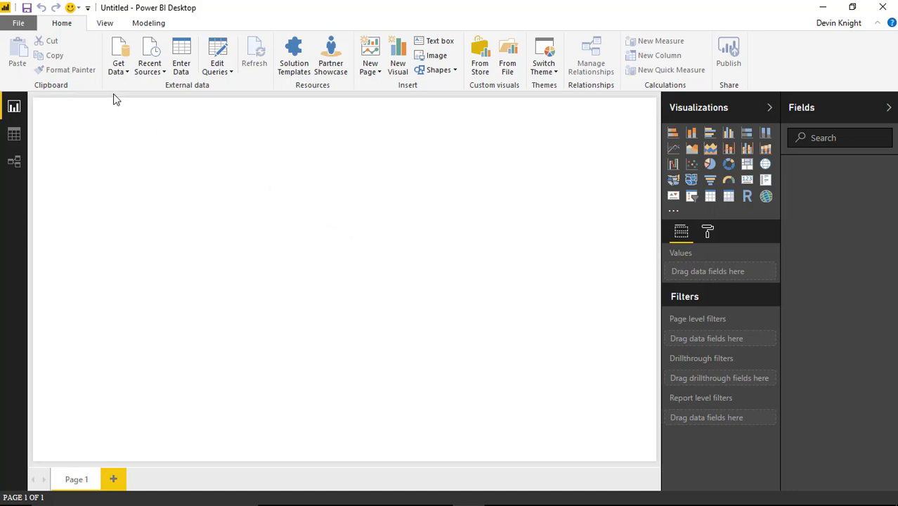
Connect to the Blog HTML.xlsx Excel workbook and select its HTML Text table.
{"action": "left_click", "coordinate": [118, 73]}
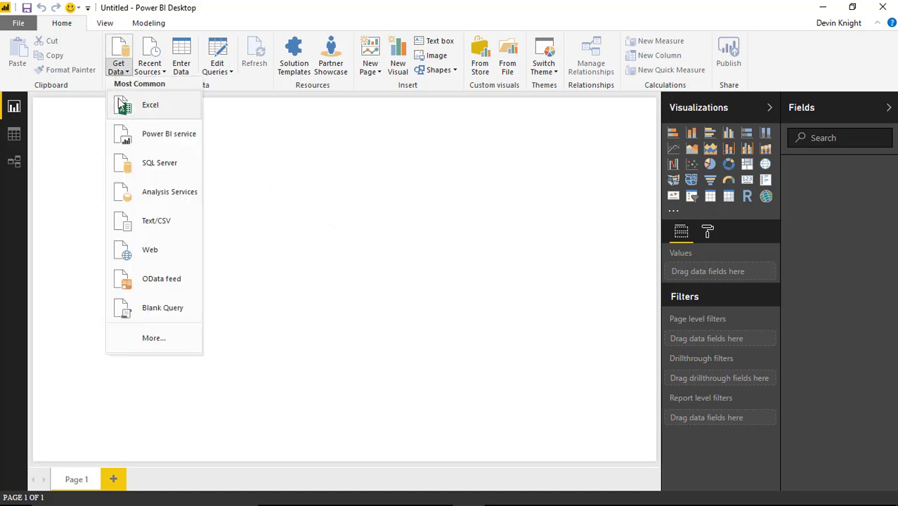
{"action": "left_click", "coordinate": [149, 111]}
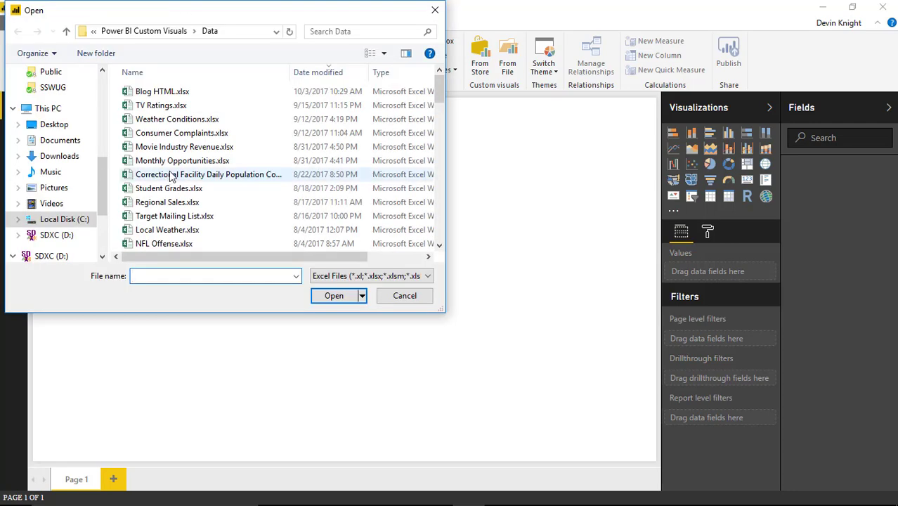
{"action": "left_click", "coordinate": [154, 94]}
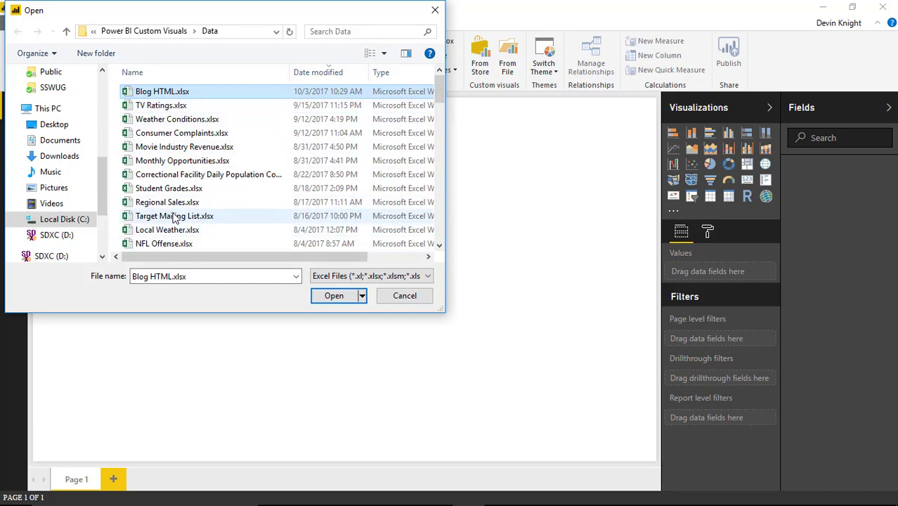
{"action": "left_click", "coordinate": [335, 296]}
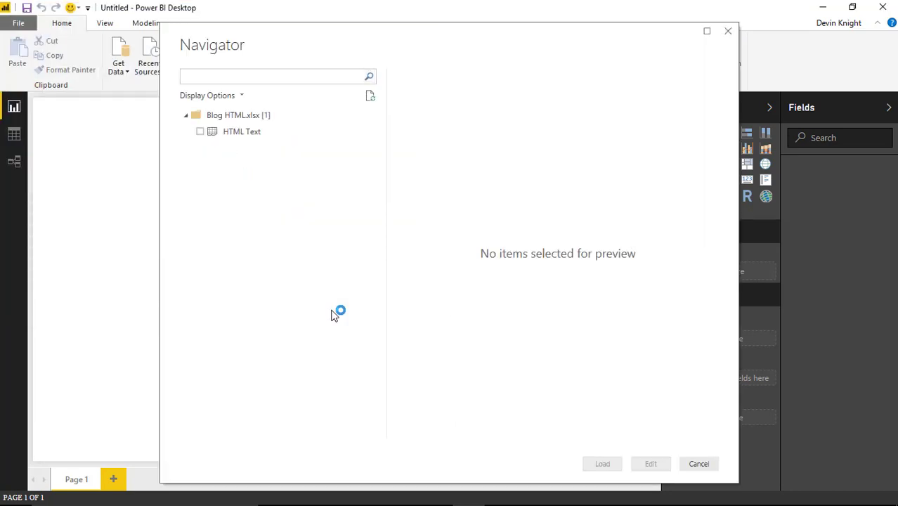
{"action": "left_click", "coordinate": [200, 131]}
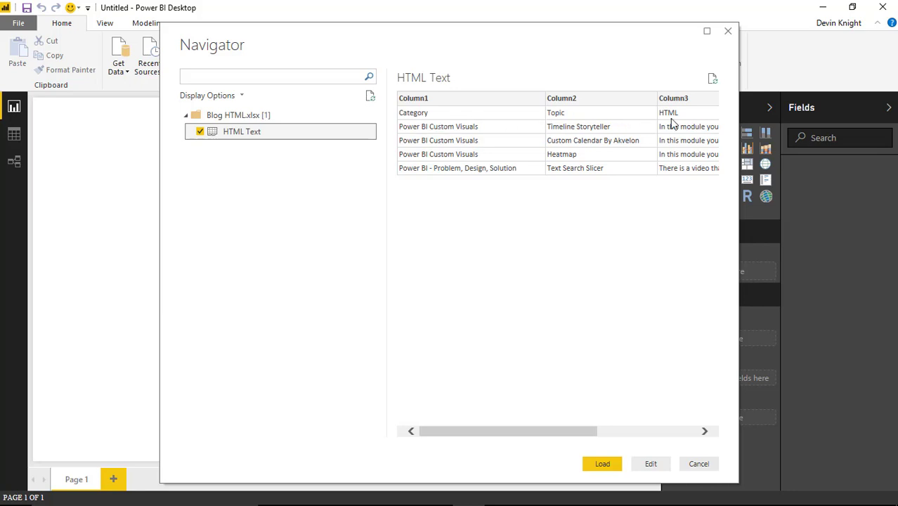
Promote the first row to Category, Topic and HTML headers and apply the query.
{"action": "left_click", "coordinate": [650, 465]}
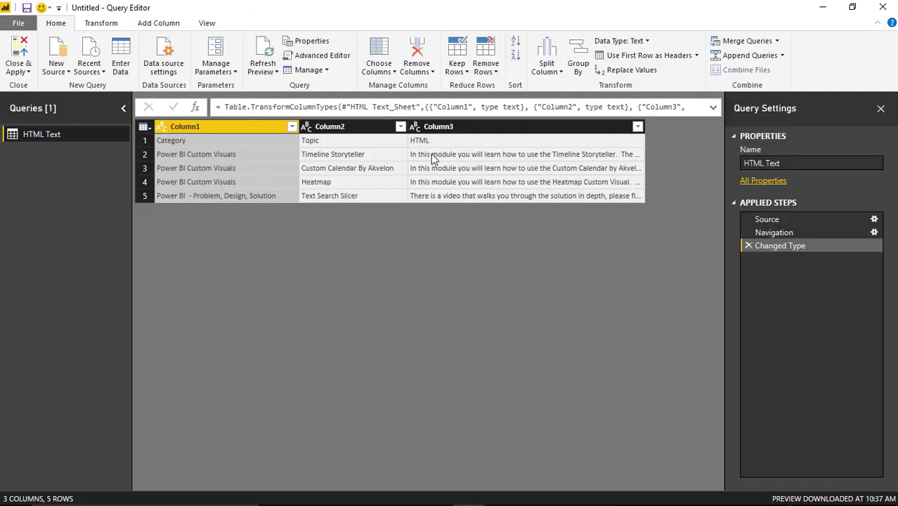
{"action": "left_click", "coordinate": [632, 58]}
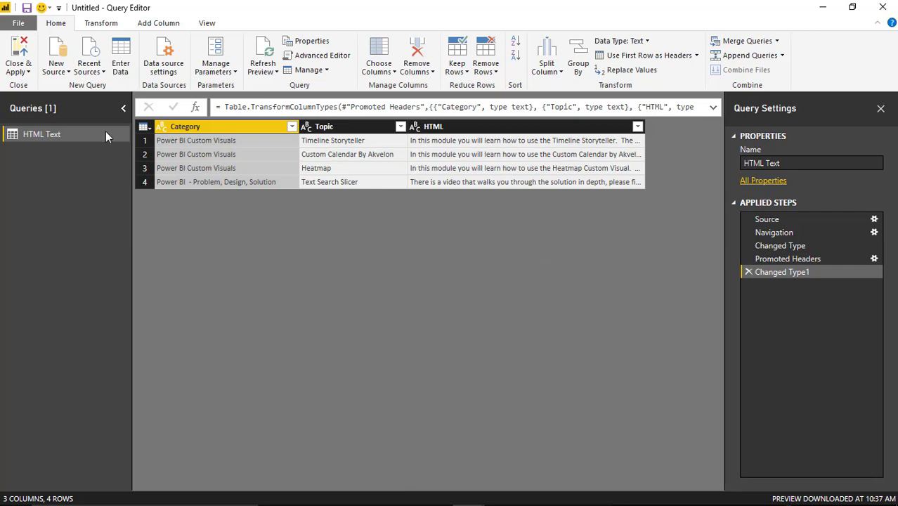
{"action": "left_click", "coordinate": [20, 49]}
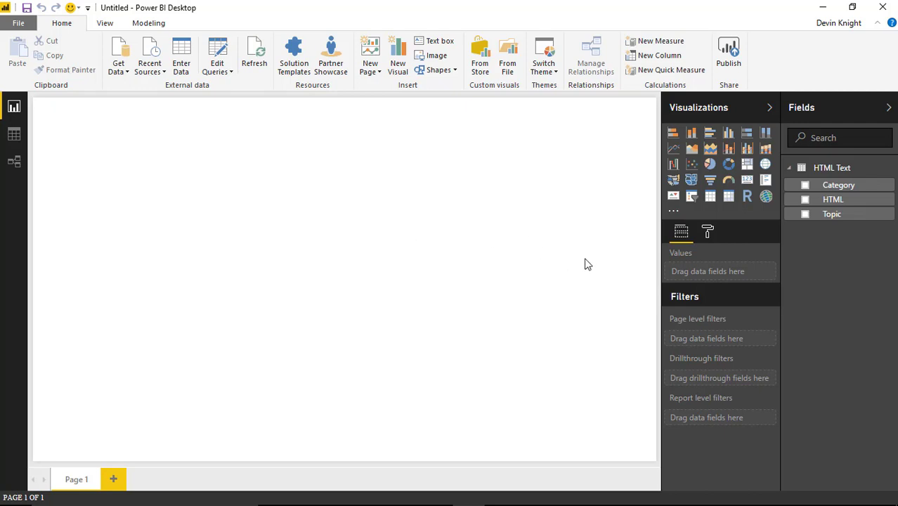
Search the custom visuals store for 'html' and add the HTML Viewer visual.
{"action": "left_click", "coordinate": [844, 217], "text": "ctrl"}
{"action": "left_click", "coordinate": [480, 66]}
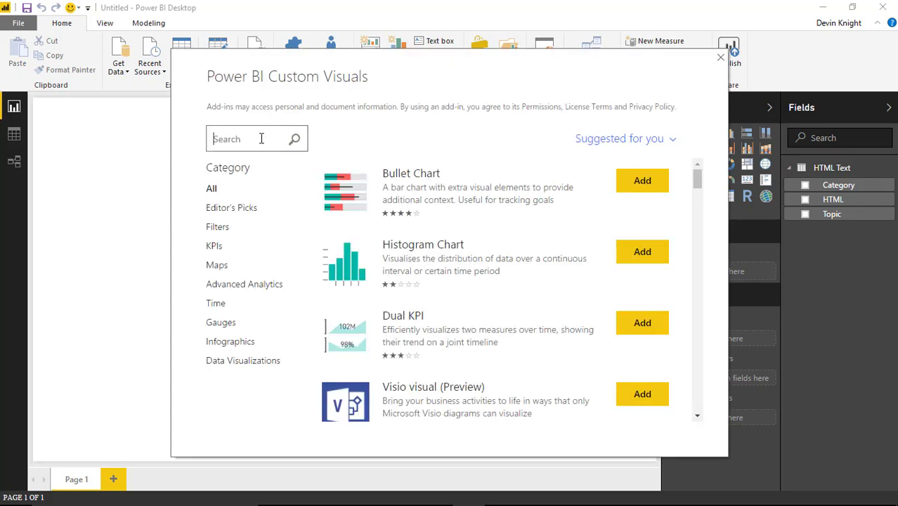
{"action": "type", "text": "html"}
{"action": "key", "text": "Return"}
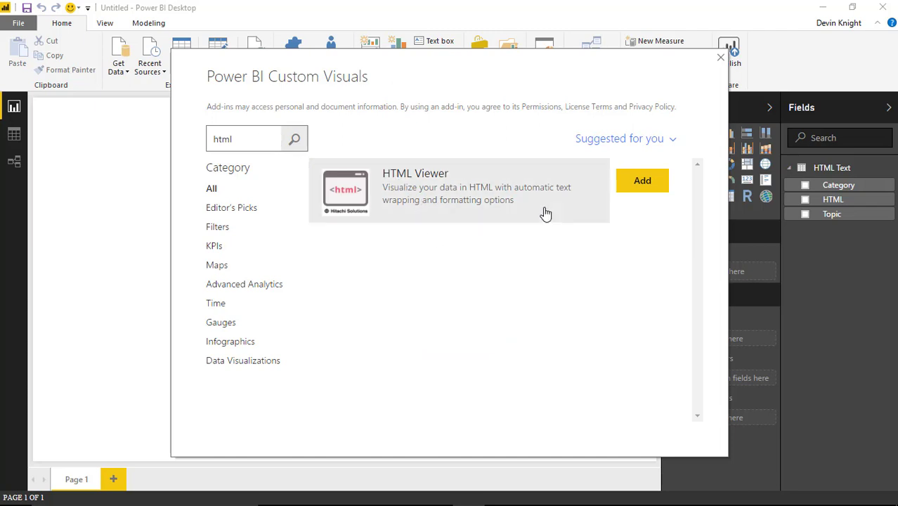
{"action": "left_click", "coordinate": [644, 182]}
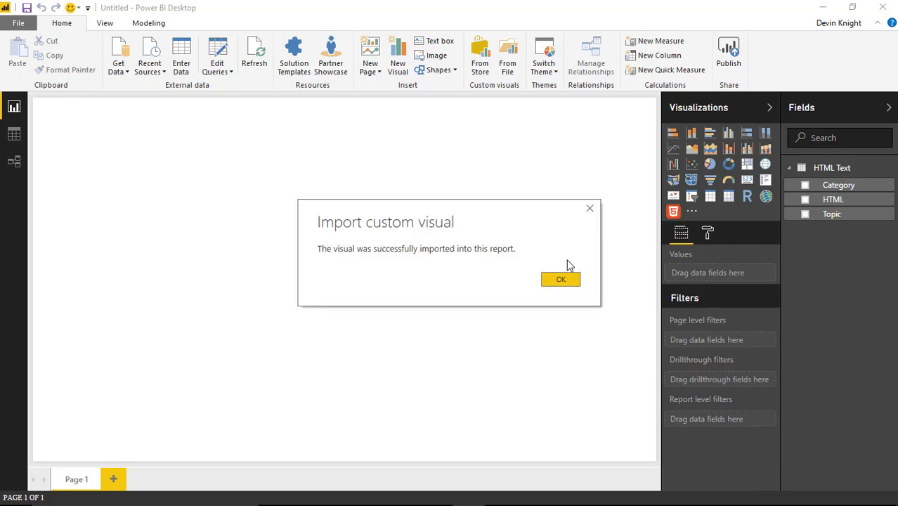
Insert an HTML Viewer visual and stretch it across the right half of Page 1.
{"action": "left_click", "coordinate": [573, 282]}
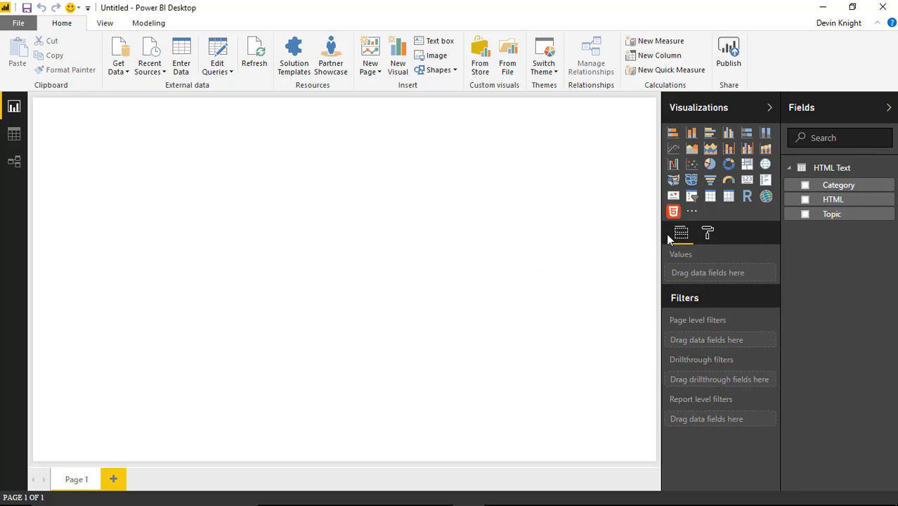
{"action": "left_click", "coordinate": [674, 213]}
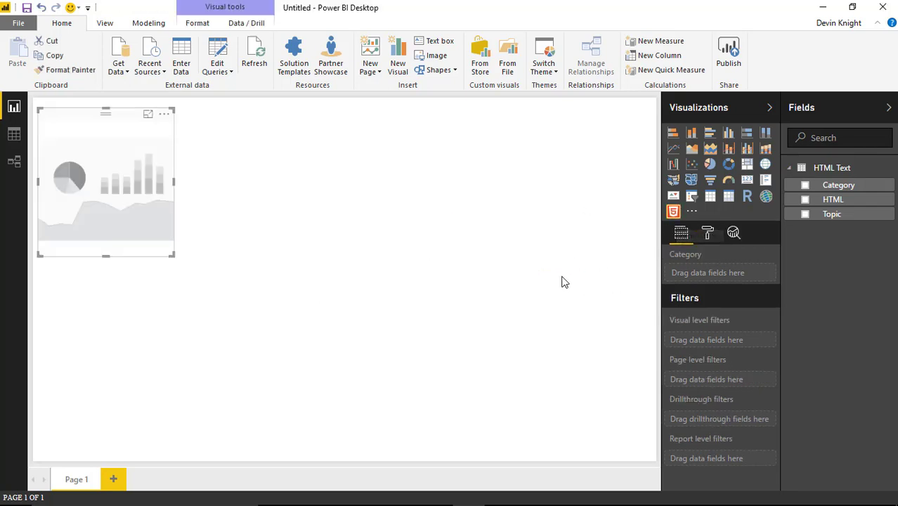
{"action": "left_click_drag", "start_coordinate": [168, 258], "coordinate": [332, 408]}
{"action": "left_click_drag", "start_coordinate": [243, 120], "coordinate": [599, 105]}
{"action": "left_click_drag", "start_coordinate": [362, 399], "coordinate": [327, 461]}
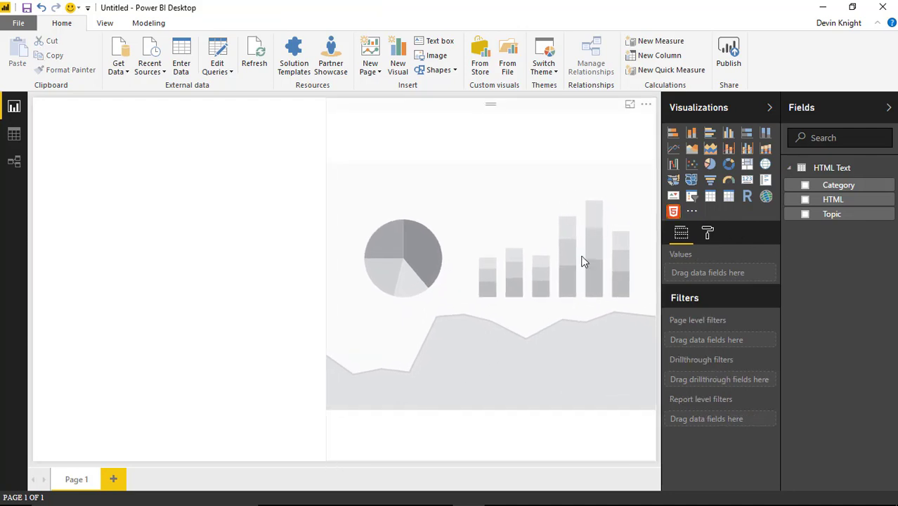
{"action": "left_click", "coordinate": [831, 213], "text": "ctrl"}
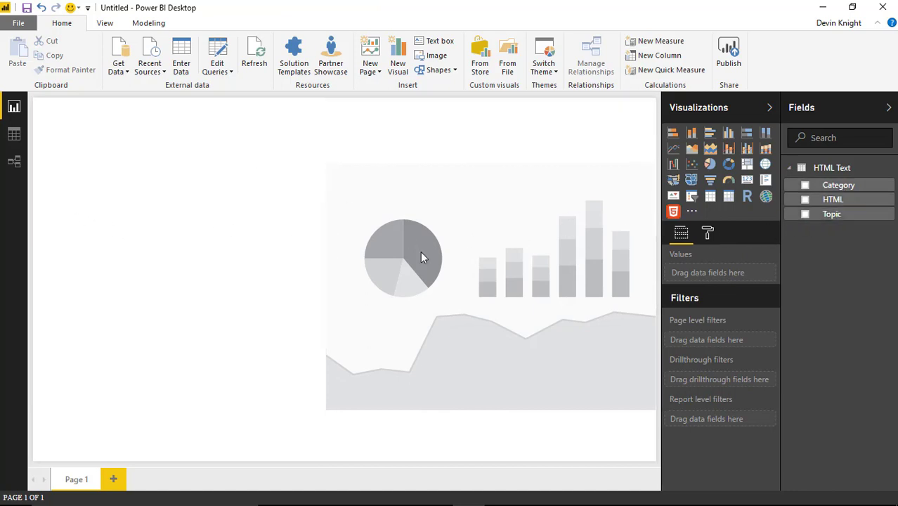
Build a table of Topic, Category and HTML and widen it to show the HTML column.
{"action": "left_click", "coordinate": [805, 214]}
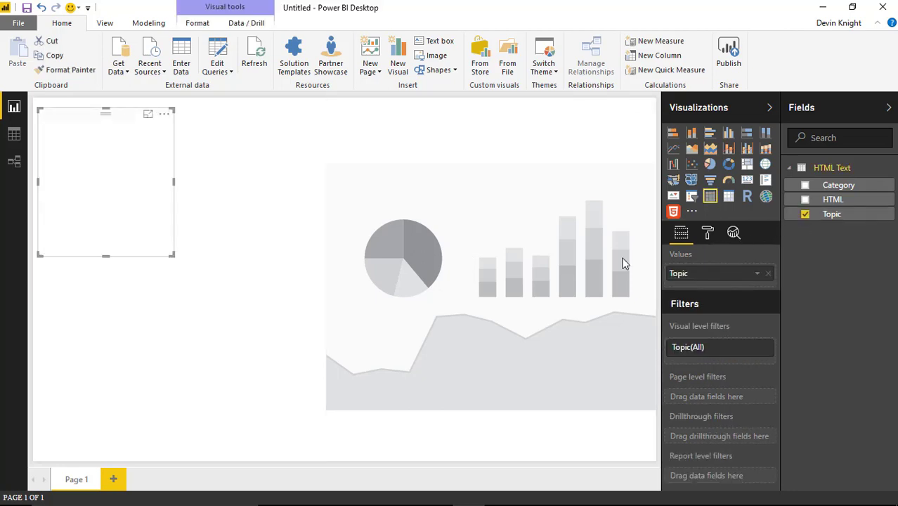
{"action": "left_click", "coordinate": [805, 185]}
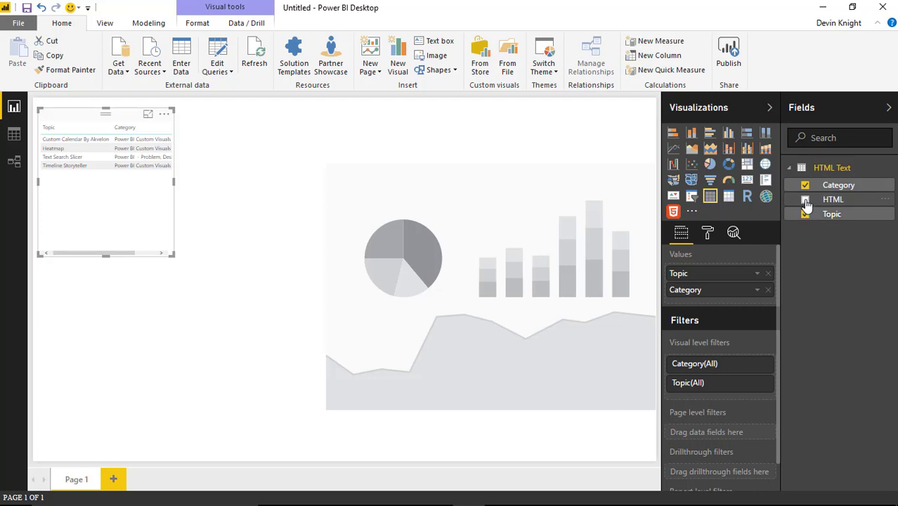
{"action": "left_click", "coordinate": [805, 200]}
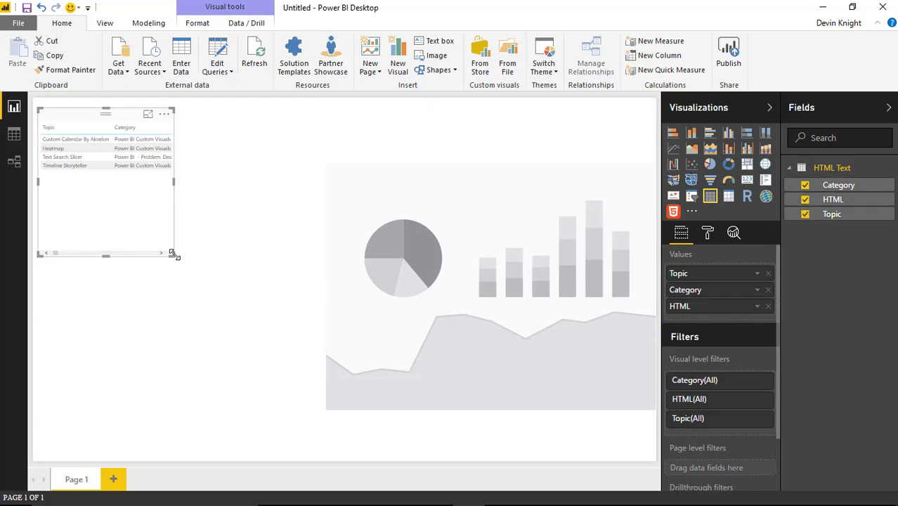
{"action": "left_click_drag", "start_coordinate": [175, 253], "coordinate": [322, 207]}
Reduce the table's height so it sits as a short strip in the top-left corner.
{"action": "left_click_drag", "start_coordinate": [56, 204], "coordinate": [67, 205]}
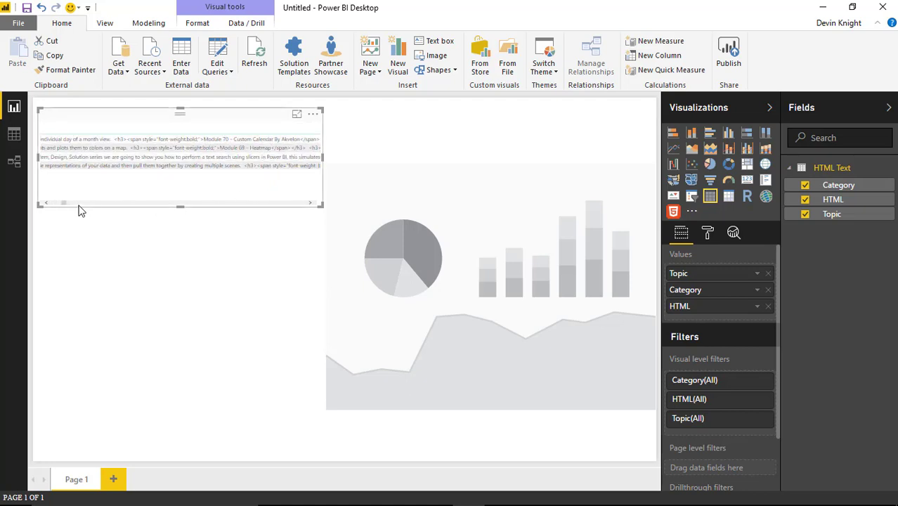
{"action": "left_click_drag", "start_coordinate": [72, 204], "coordinate": [42, 218]}
{"action": "left_click", "coordinate": [42, 218]}
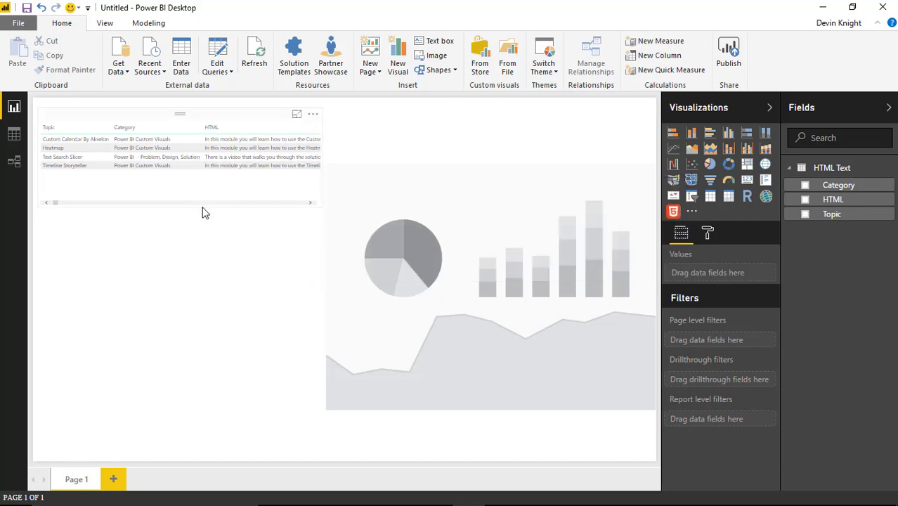
{"action": "left_click", "coordinate": [258, 204]}
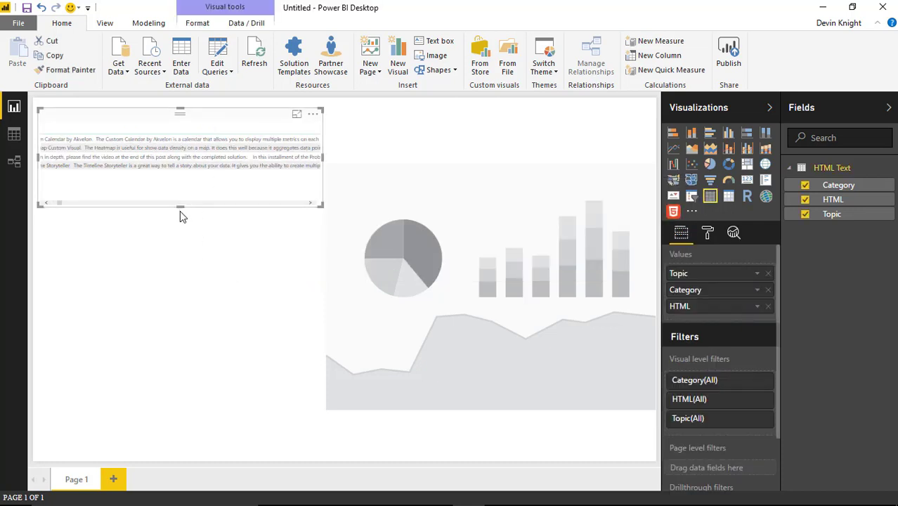
{"action": "left_click_drag", "start_coordinate": [180, 206], "coordinate": [181, 180]}
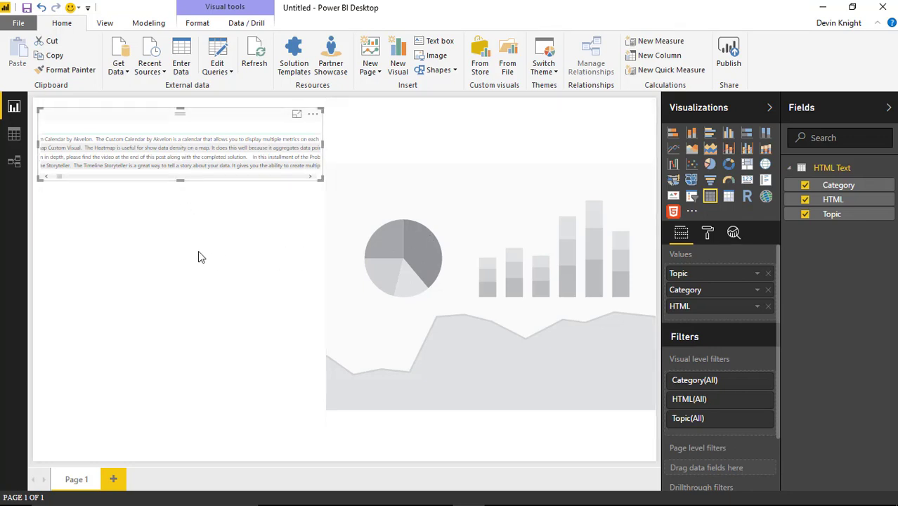
{"action": "left_click", "coordinate": [164, 235]}
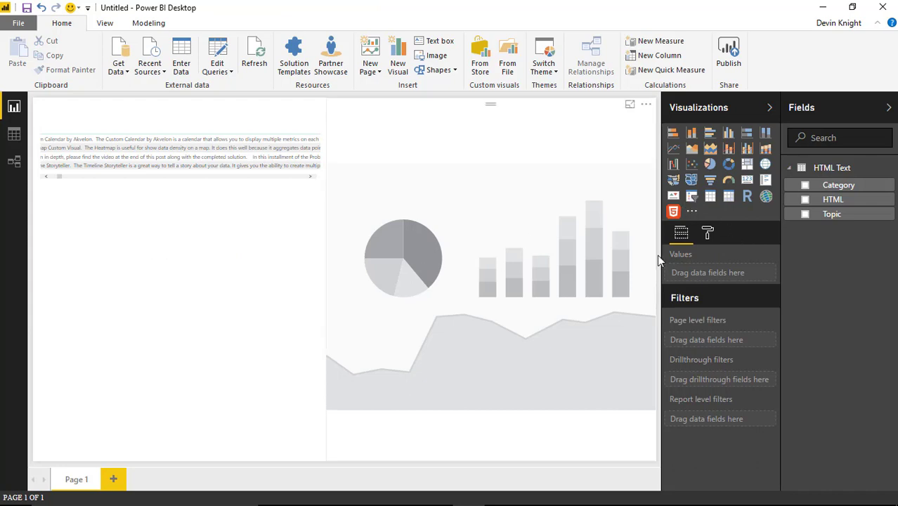
Add a Topic slicer and test filtering by single topics, including Heatmap, then clear it.
{"action": "left_click", "coordinate": [693, 197]}
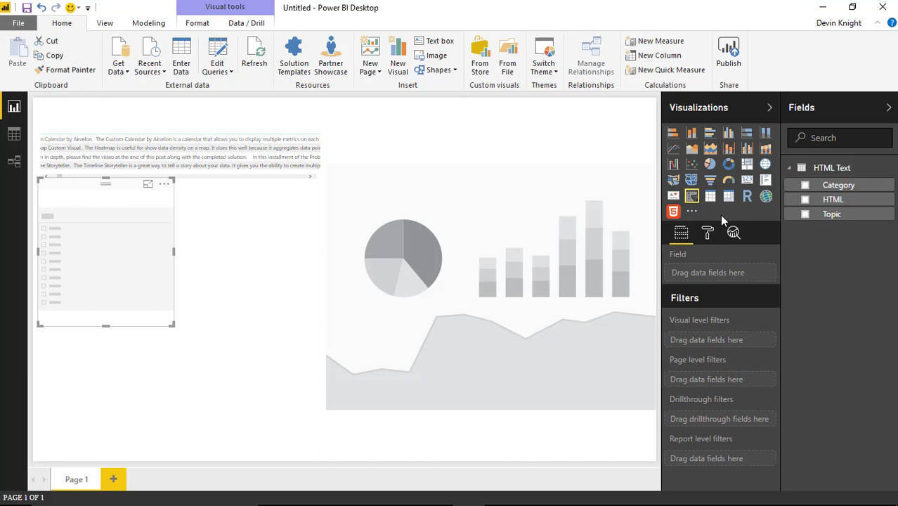
{"action": "left_click", "coordinate": [806, 215]}
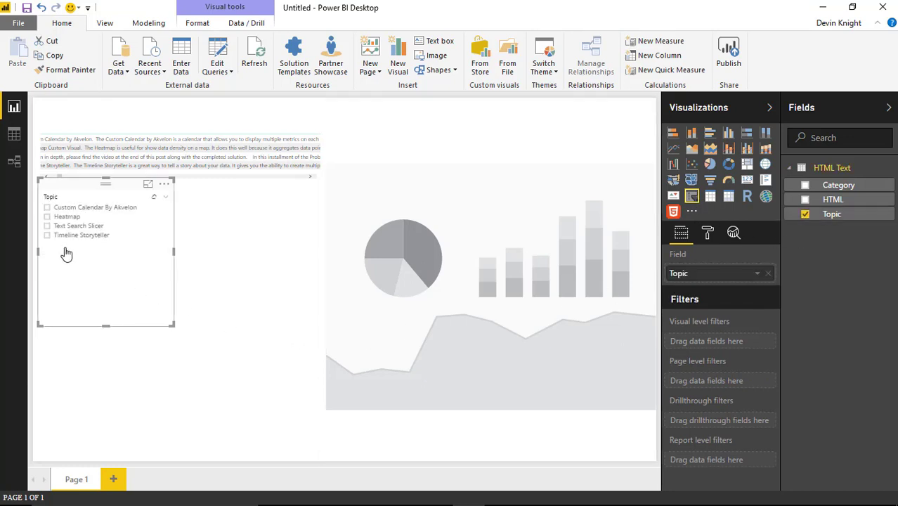
{"action": "left_click", "coordinate": [47, 236]}
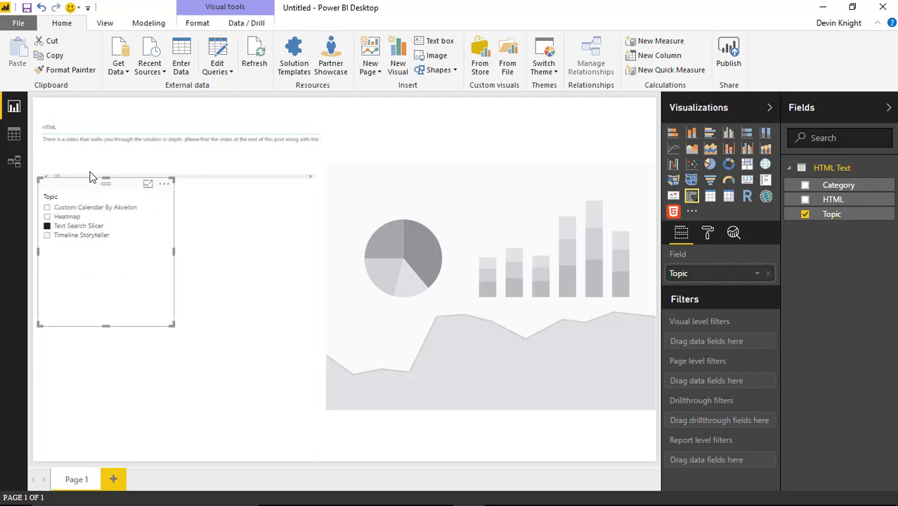
{"action": "left_click", "coordinate": [46, 216]}
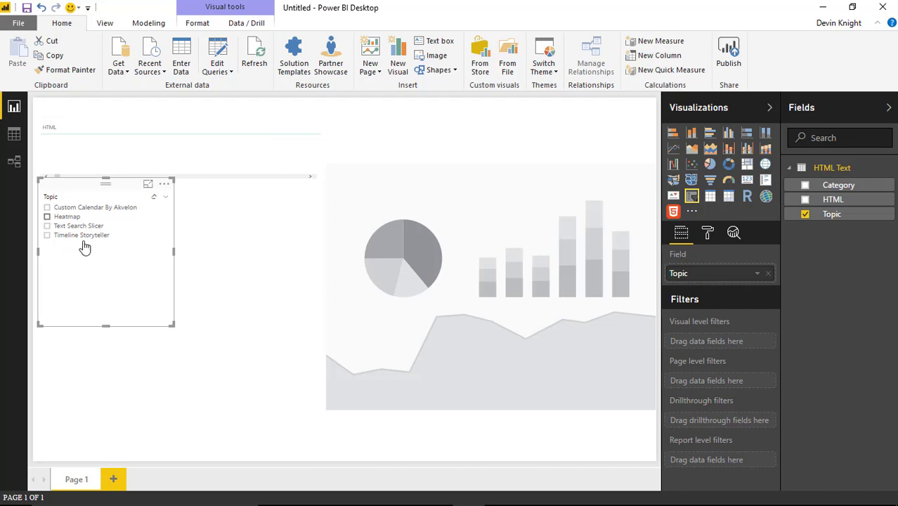
{"action": "left_click", "coordinate": [46, 218]}
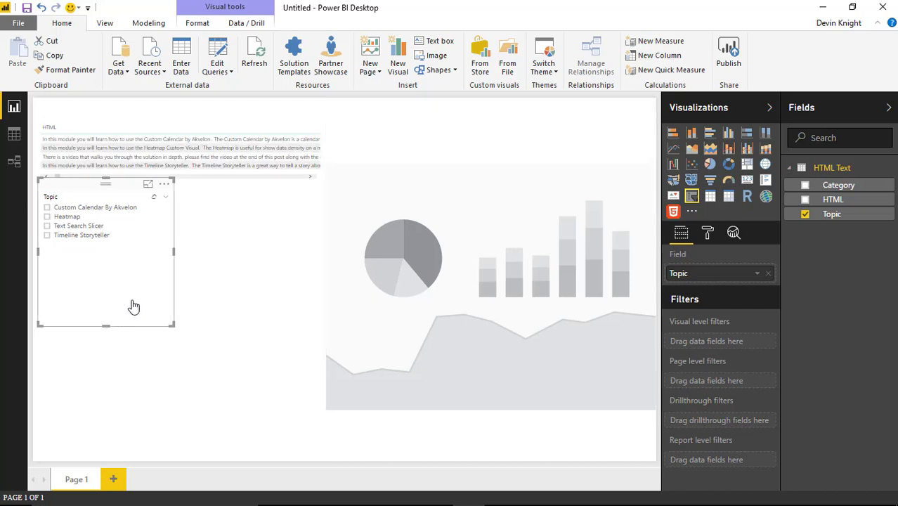
Set the slicer's item text size to 20 and widen it to show full topic names.
{"action": "left_click", "coordinate": [712, 239]}
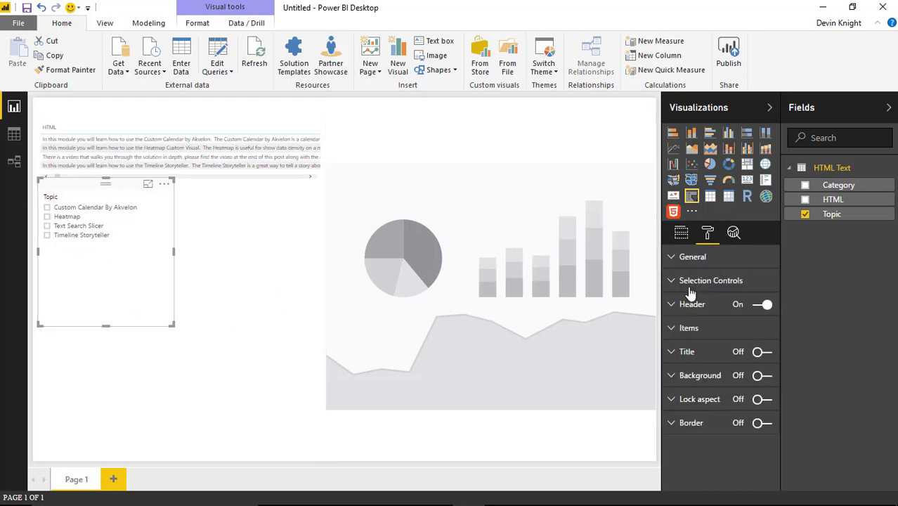
{"action": "left_click", "coordinate": [672, 330]}
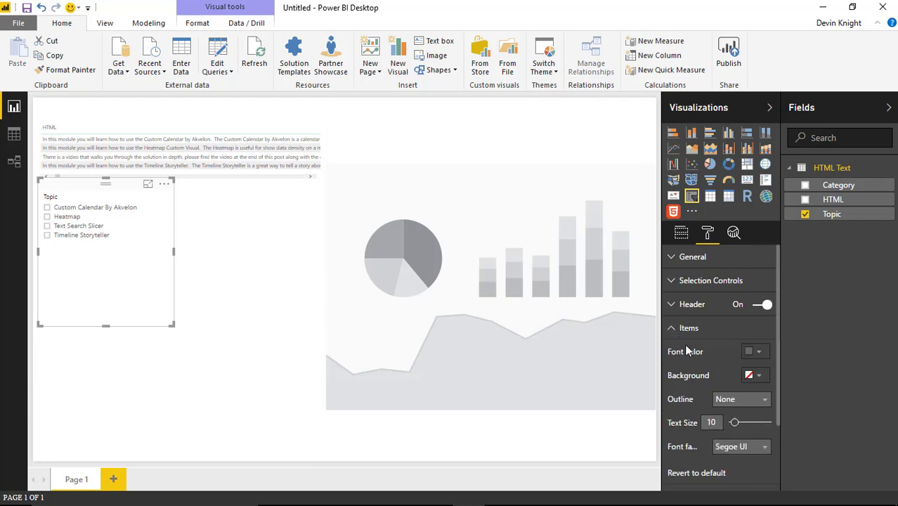
{"action": "left_click_drag", "start_coordinate": [735, 423], "coordinate": [745, 423]}
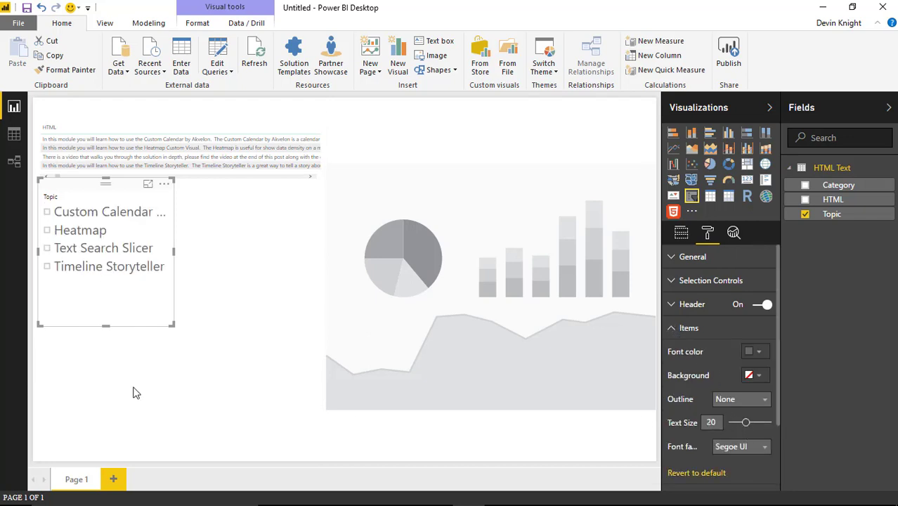
{"action": "left_click_drag", "start_coordinate": [172, 320], "coordinate": [296, 309]}
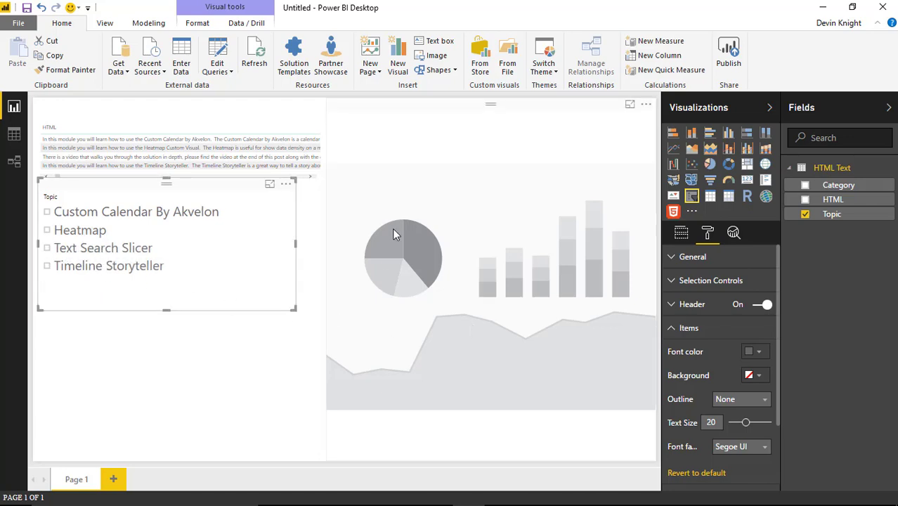
{"action": "left_click", "coordinate": [513, 132]}
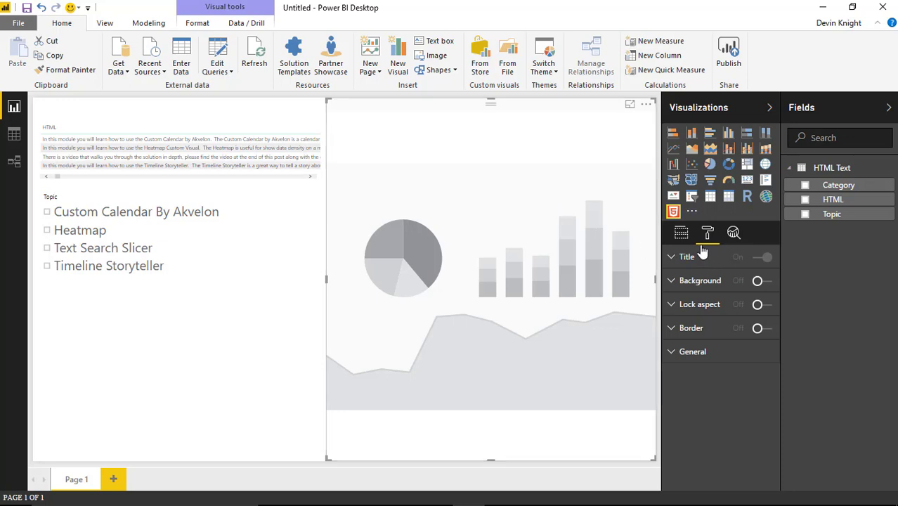
Bind the HTML field to the HTML Viewer so it renders the Custom Calendar By Akvelon post.
{"action": "left_click", "coordinate": [682, 235]}
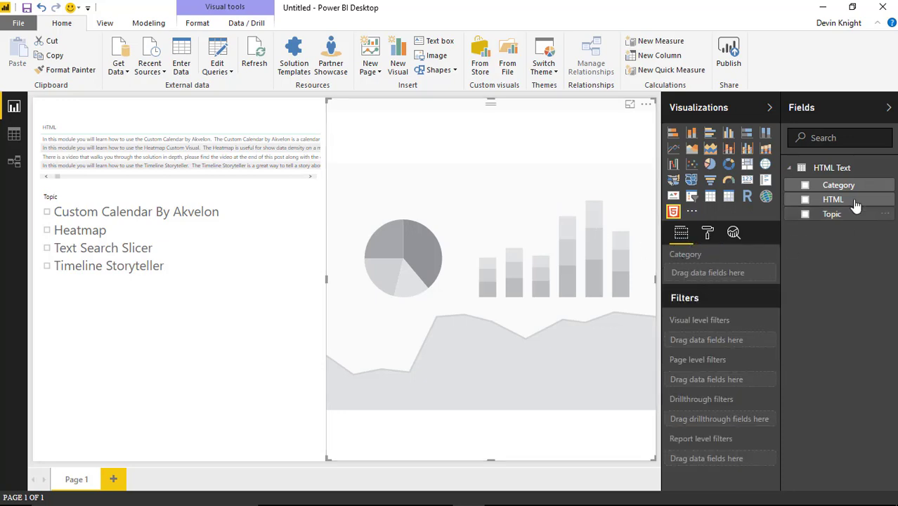
{"action": "left_click_drag", "start_coordinate": [851, 203], "coordinate": [703, 275]}
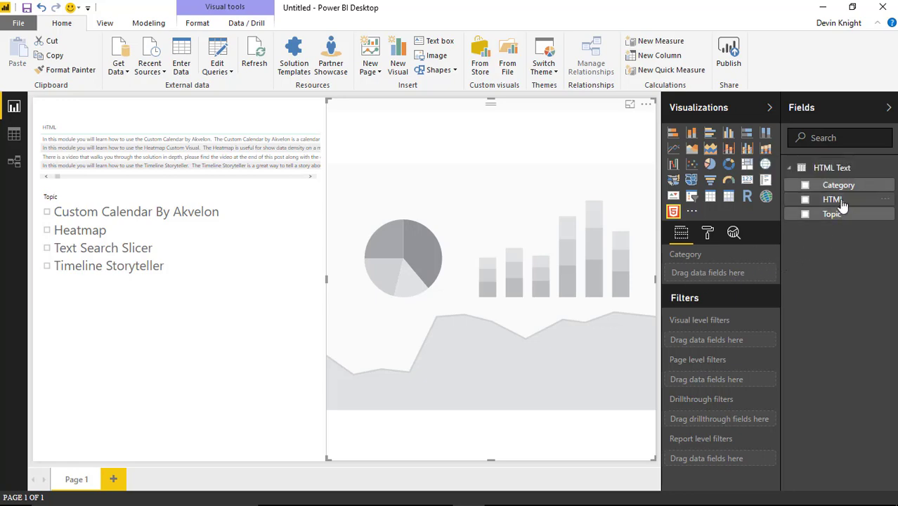
{"action": "left_click_drag", "start_coordinate": [842, 203], "coordinate": [706, 274]}
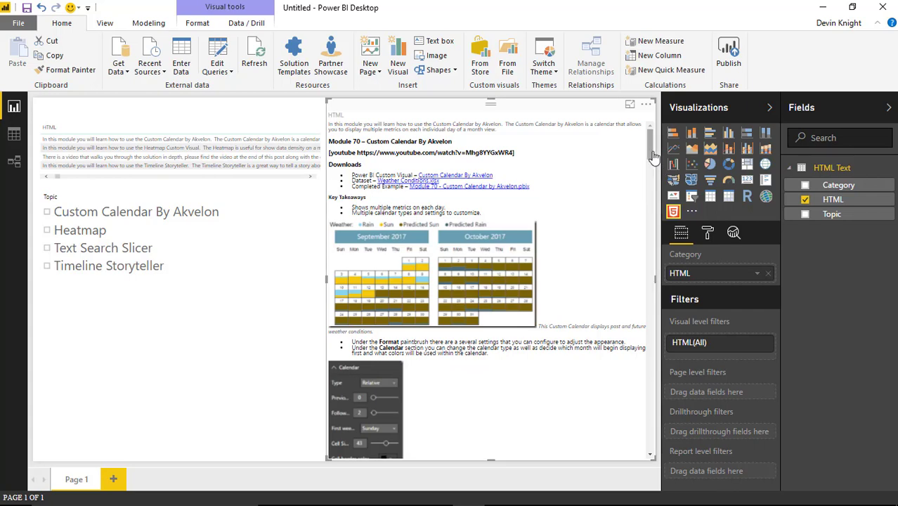
Filter the viewer by Timeline Storyteller, then Text Search Slicer, then clear the topic selection.
{"action": "left_click_drag", "start_coordinate": [652, 156], "coordinate": [666, 172]}
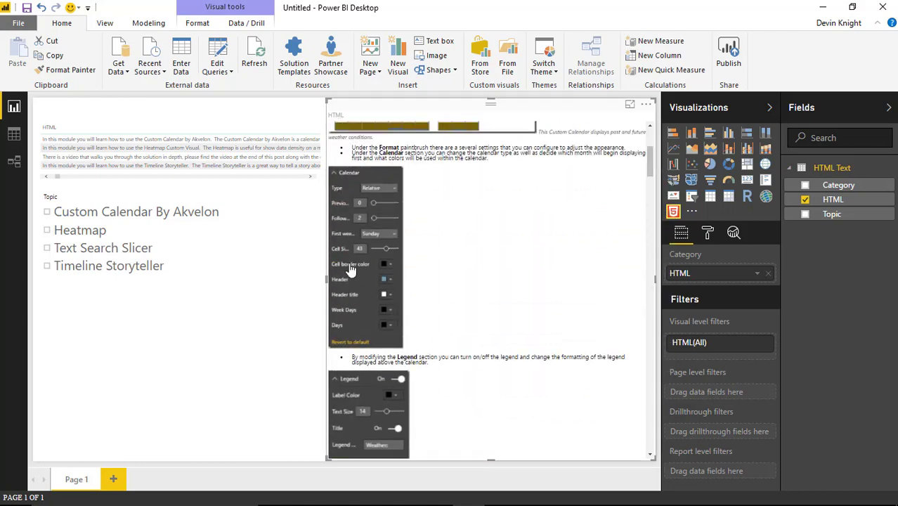
{"action": "left_click", "coordinate": [47, 268]}
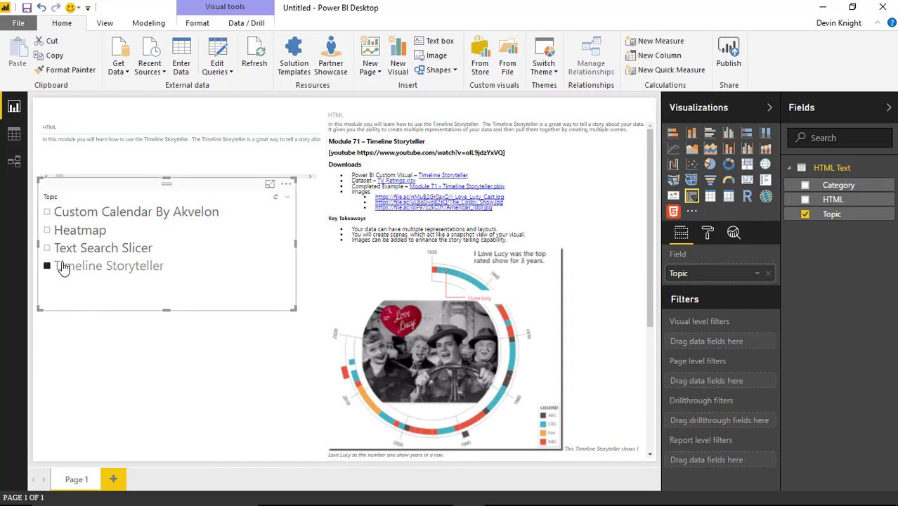
{"action": "left_click", "coordinate": [47, 249]}
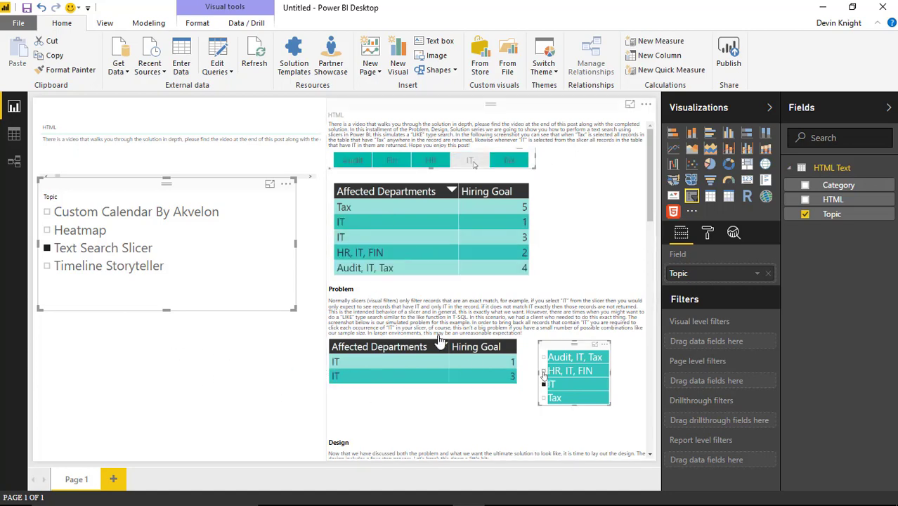
{"action": "left_click", "coordinate": [47, 249]}
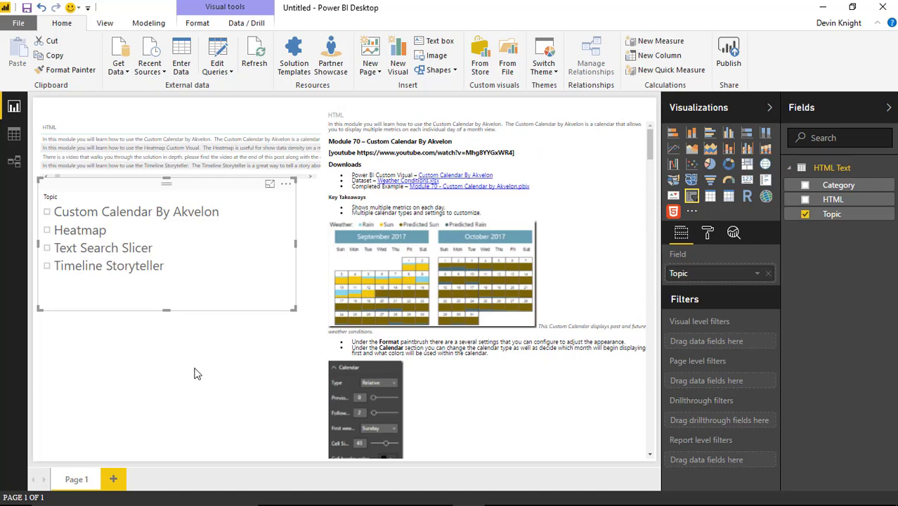
Turn off Show as HTML in the HTML Viewer's Content Formatting settings.
{"action": "left_click", "coordinate": [582, 279]}
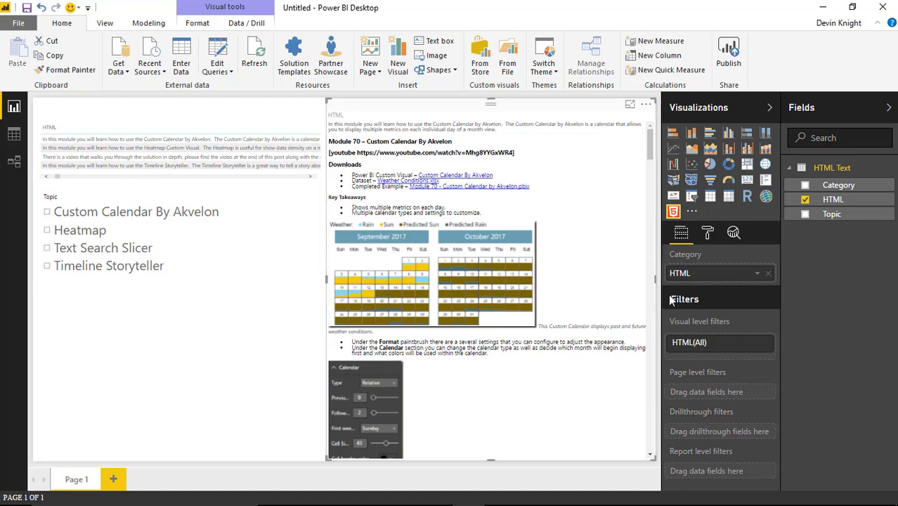
{"action": "left_click", "coordinate": [709, 234]}
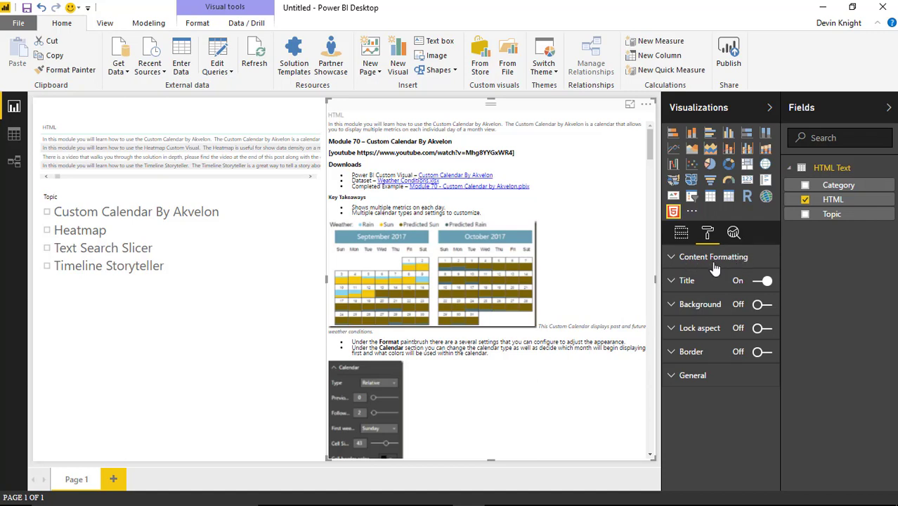
{"action": "left_click", "coordinate": [672, 258]}
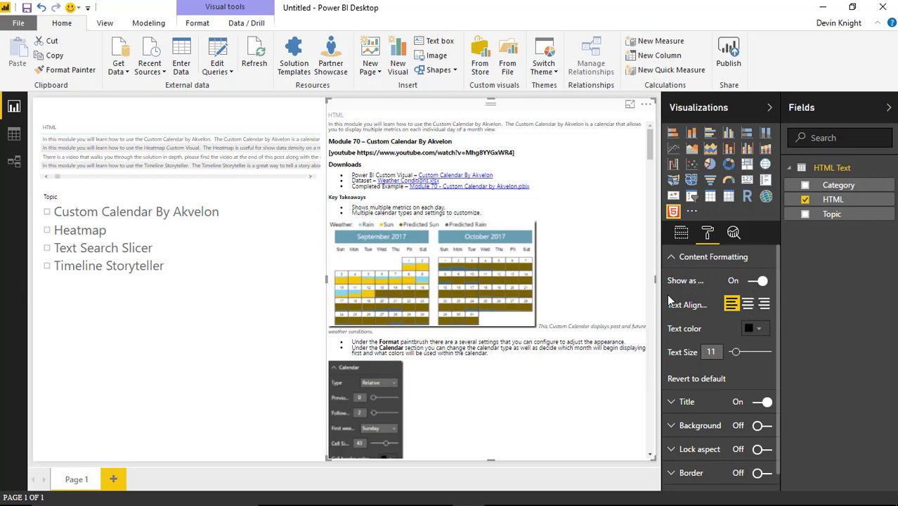
{"action": "left_click_drag", "start_coordinate": [661, 302], "coordinate": [669, 334]}
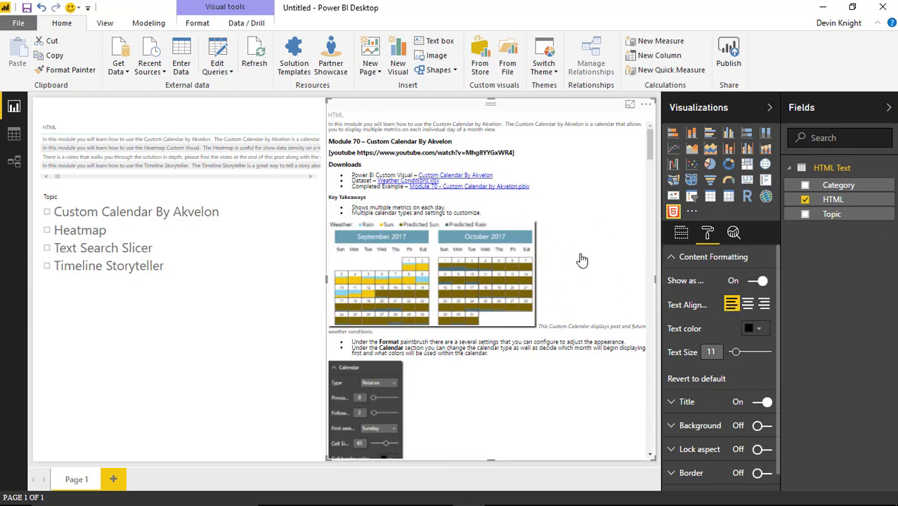
{"action": "left_click", "coordinate": [757, 281]}
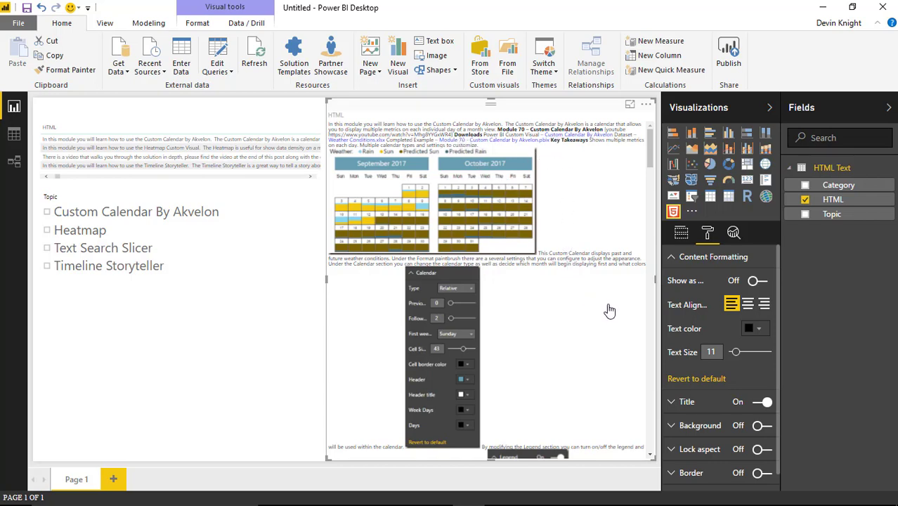
Re-enable HTML rendering and try center and right alignment before returning to left.
{"action": "left_click", "coordinate": [756, 282]}
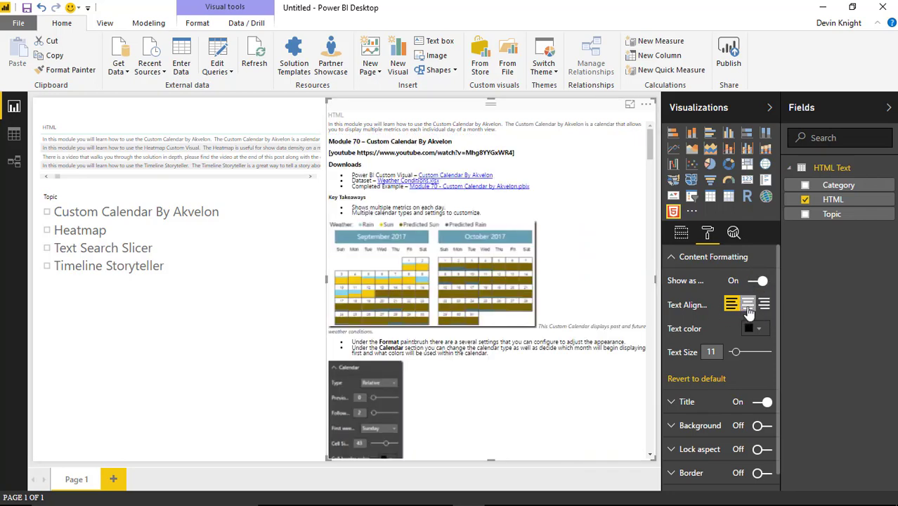
{"action": "left_click", "coordinate": [748, 307]}
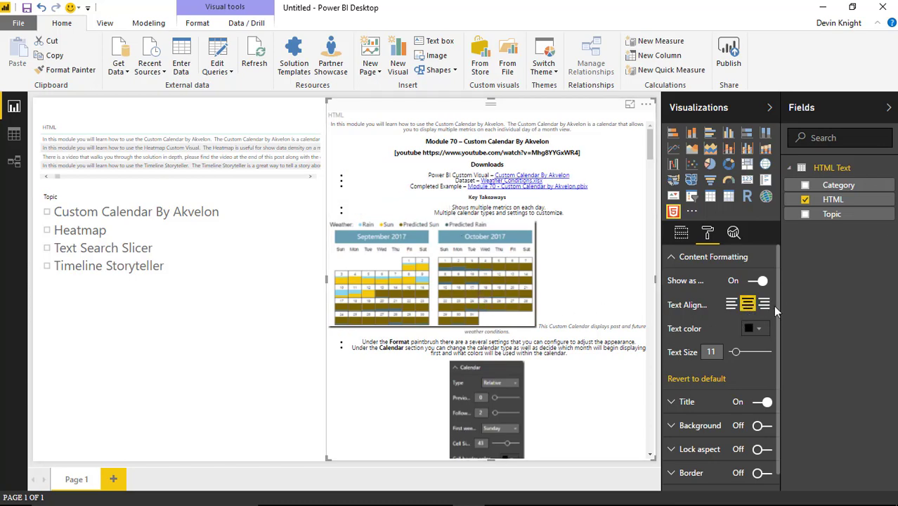
{"action": "left_click", "coordinate": [765, 306]}
{"action": "left_click", "coordinate": [731, 304]}
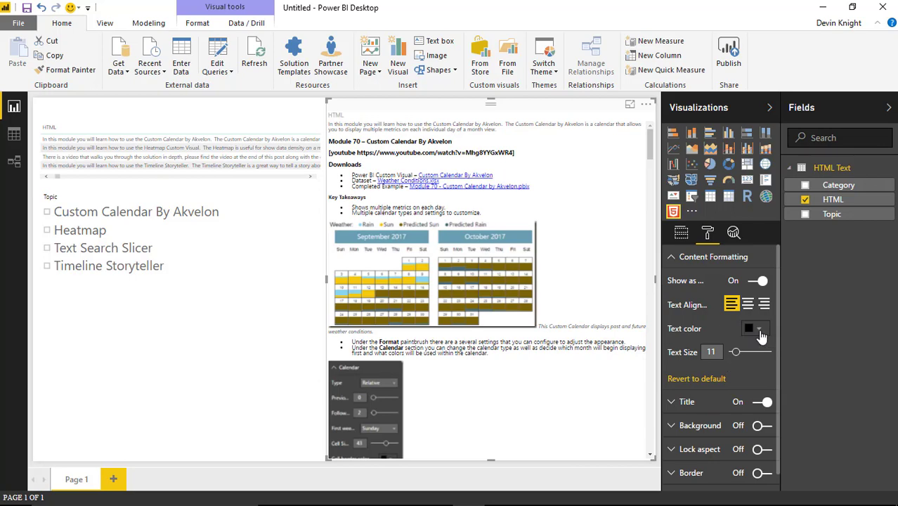
Change the viewer's text colour to salmon, then revert it to the default black.
{"action": "left_click", "coordinate": [758, 330]}
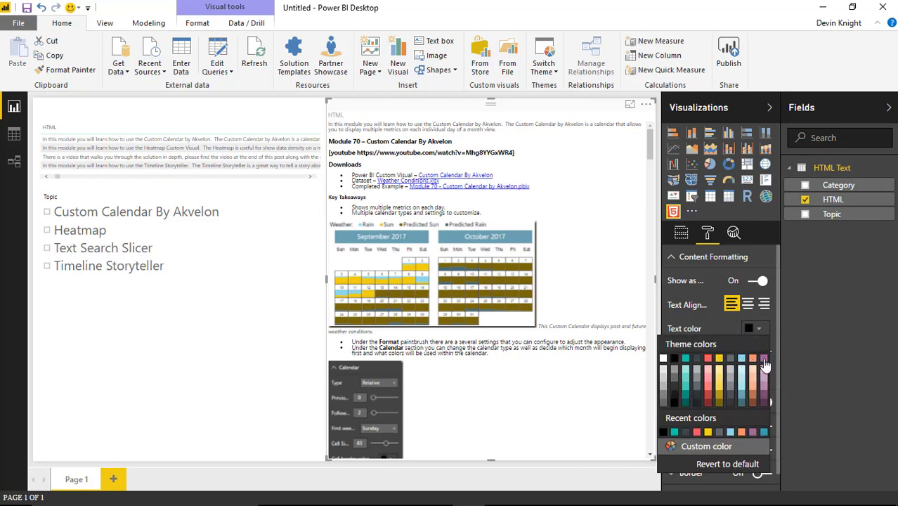
{"action": "left_click", "coordinate": [750, 394]}
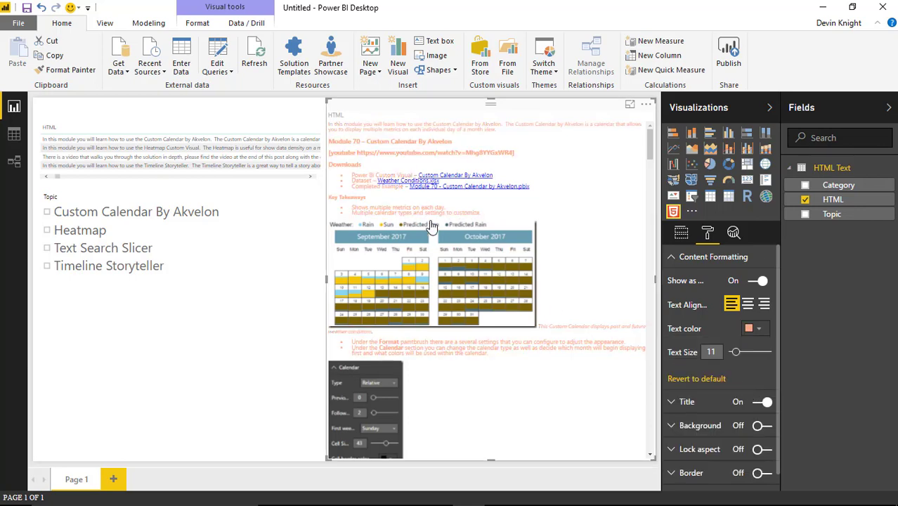
{"action": "left_click", "coordinate": [765, 334]}
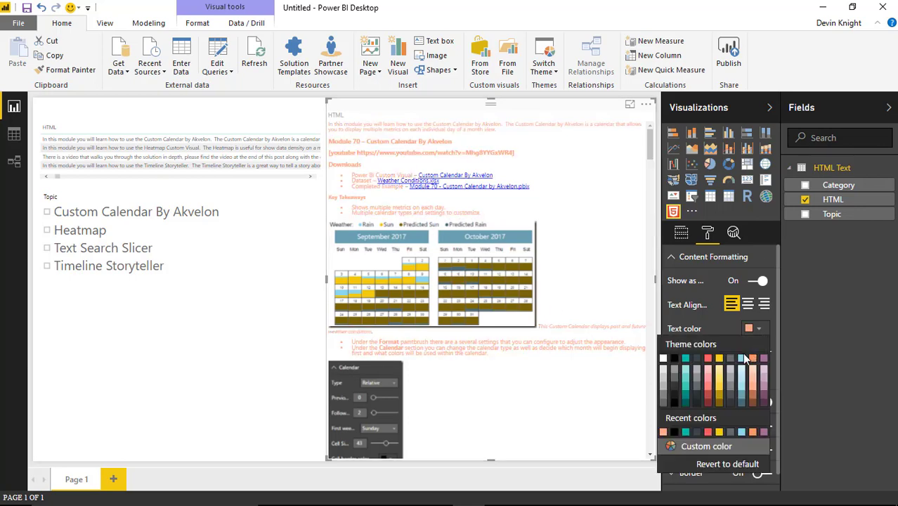
{"action": "left_click", "coordinate": [717, 467]}
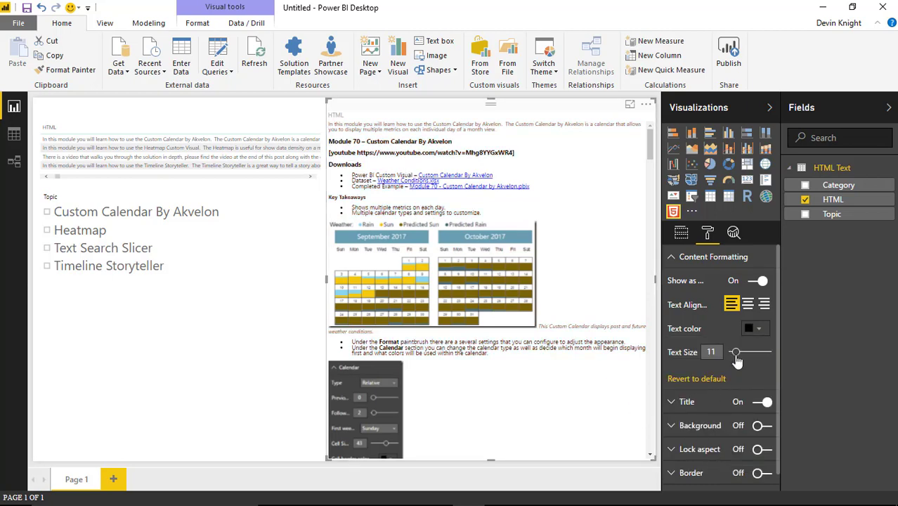
Set the HTML Viewer's content text size to 20 and scroll through the post to check it.
{"action": "left_click_drag", "start_coordinate": [736, 357], "coordinate": [744, 358]}
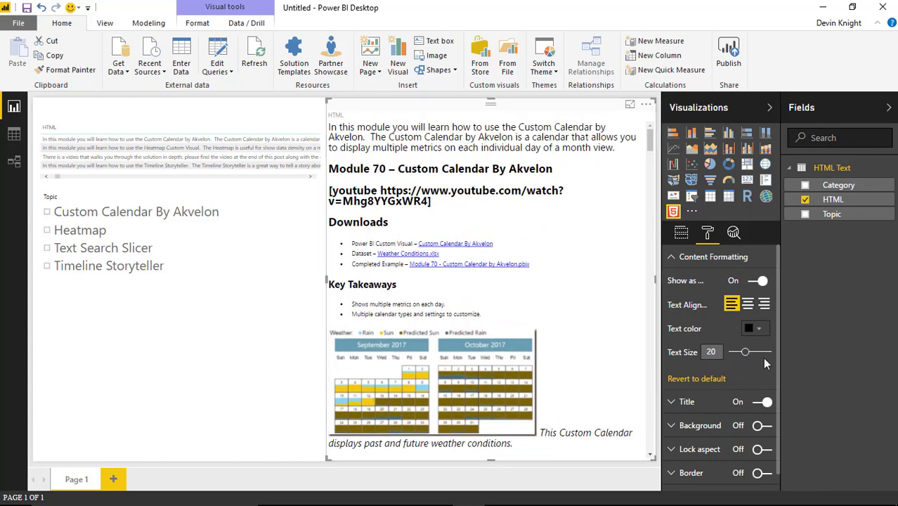
{"action": "scroll", "coordinate": [602, 340], "scroll_direction": "down", "scroll_amount": 4}
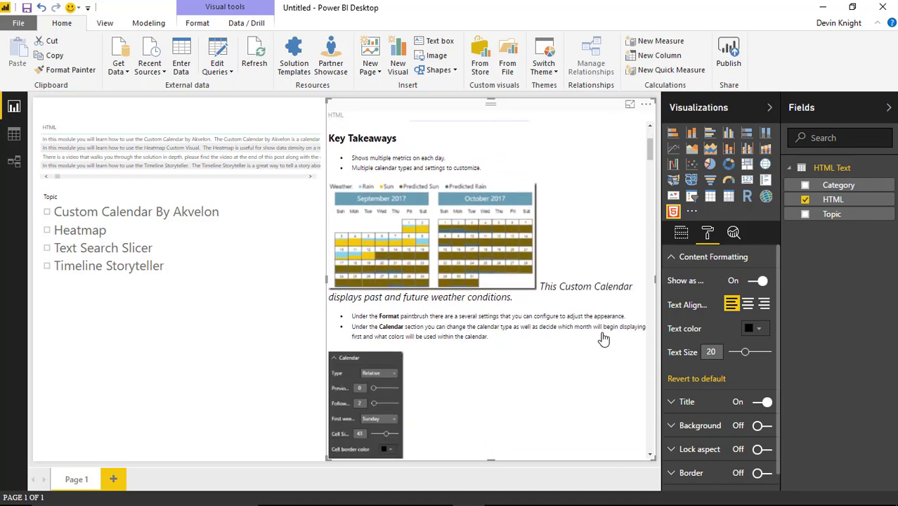
{"action": "scroll", "coordinate": [603, 339], "scroll_direction": "down", "scroll_amount": 10}
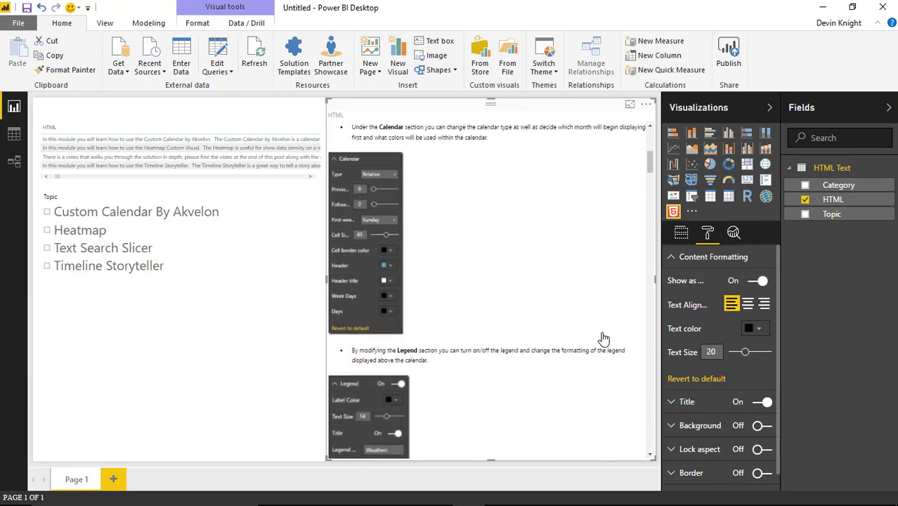
{"action": "scroll", "coordinate": [603, 338], "scroll_direction": "down", "scroll_amount": 3}
{"action": "scroll", "coordinate": [602, 340], "scroll_direction": "down", "scroll_amount": 2}
{"action": "scroll", "coordinate": [602, 339], "scroll_direction": "up", "scroll_amount": 7}
{"action": "scroll", "coordinate": [601, 340], "scroll_direction": "up", "scroll_amount": 6}
{"action": "scroll", "coordinate": [450, 359], "scroll_direction": "up", "scroll_amount": 3}
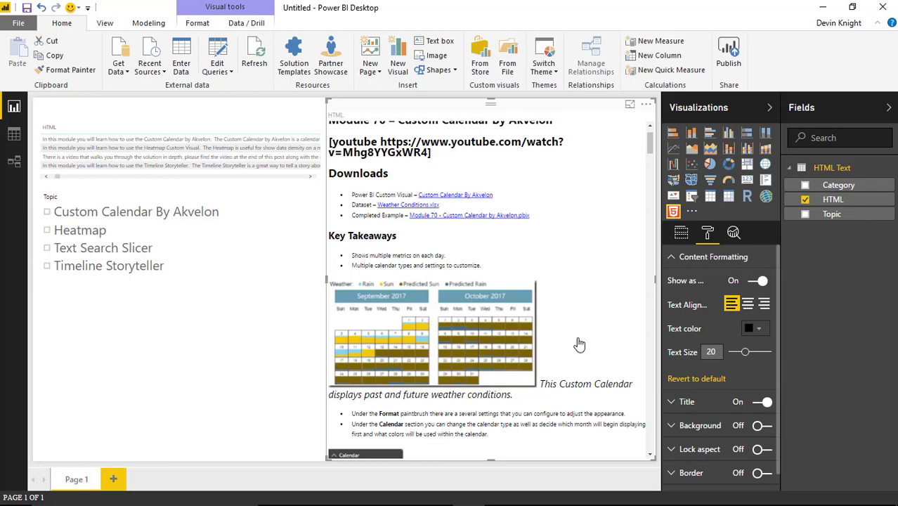
{"action": "left_click", "coordinate": [677, 260]}
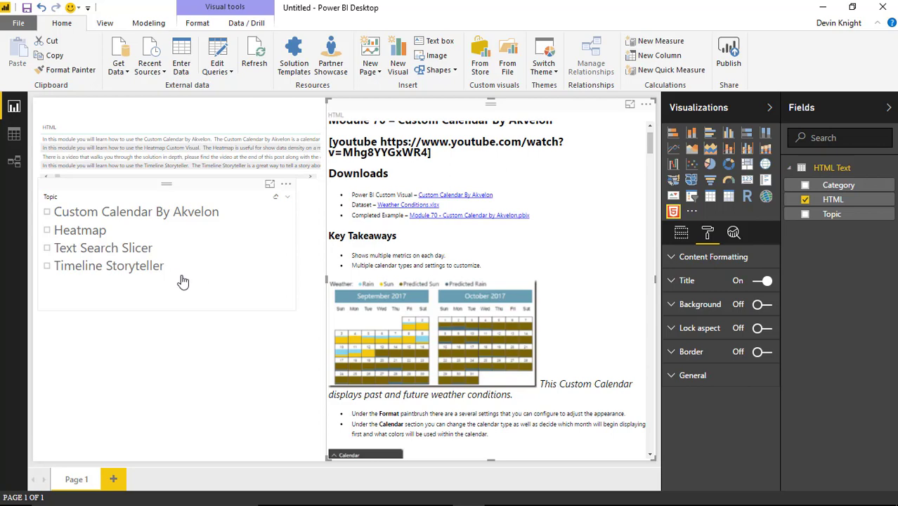
Try the Heatmap, Custom Calendar By Akvelon and Text Search Slicer topics, ending on Timeline Storyteller.
{"action": "left_click", "coordinate": [47, 231]}
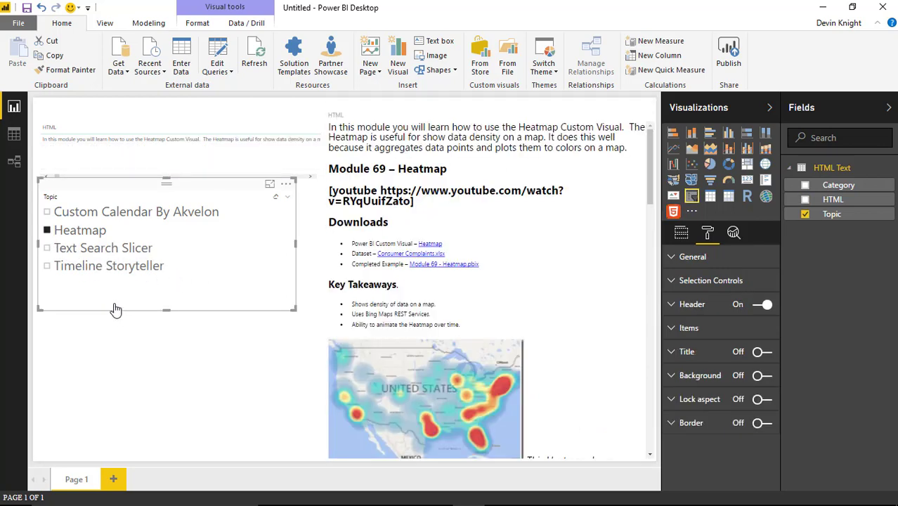
{"action": "left_click", "coordinate": [47, 211]}
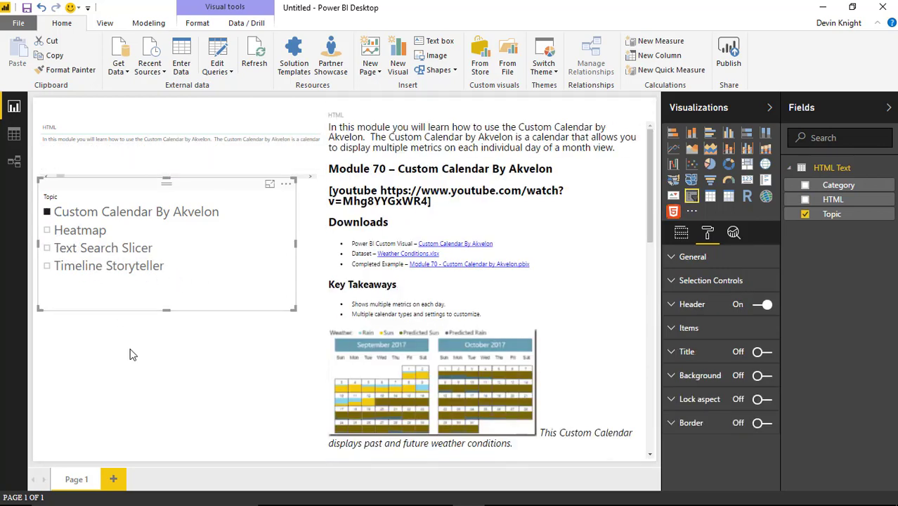
{"action": "left_click", "coordinate": [65, 213]}
{"action": "left_click", "coordinate": [85, 232]}
{"action": "left_click", "coordinate": [104, 255]}
{"action": "left_click", "coordinate": [106, 270]}
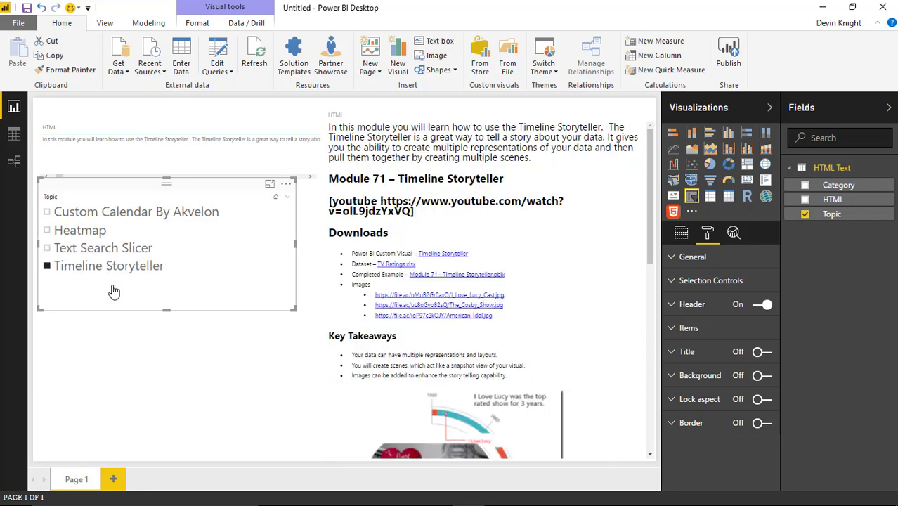
{"action": "left_click", "coordinate": [189, 348]}
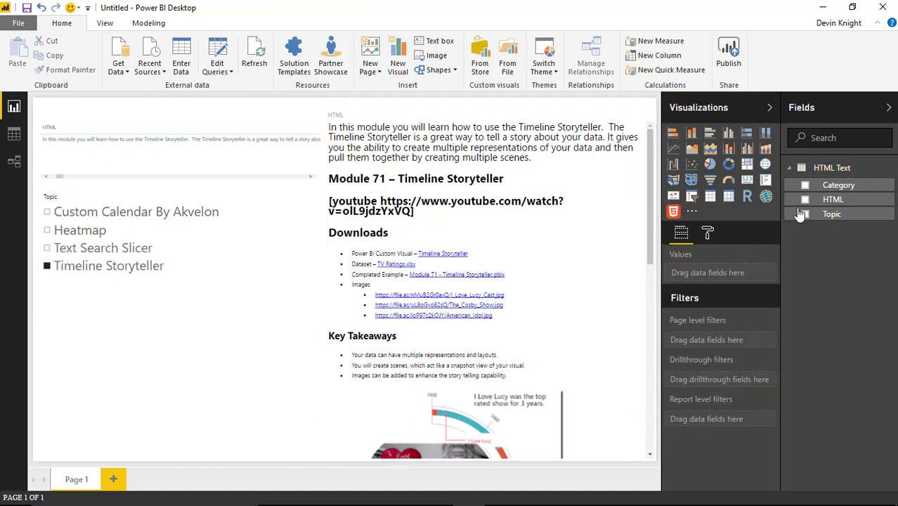
Add Category as a slicer below the Topic slicer and clear the Timeline Storyteller topic filter.
{"action": "left_click_drag", "start_coordinate": [838, 185], "coordinate": [167, 379]}
{"action": "left_click", "coordinate": [693, 197]}
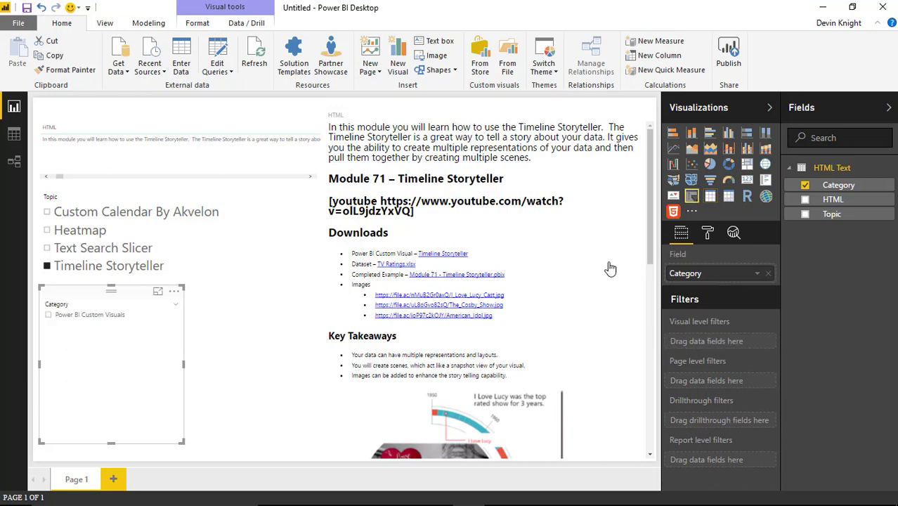
{"action": "left_click", "coordinate": [52, 285]}
{"action": "left_click", "coordinate": [48, 266]}
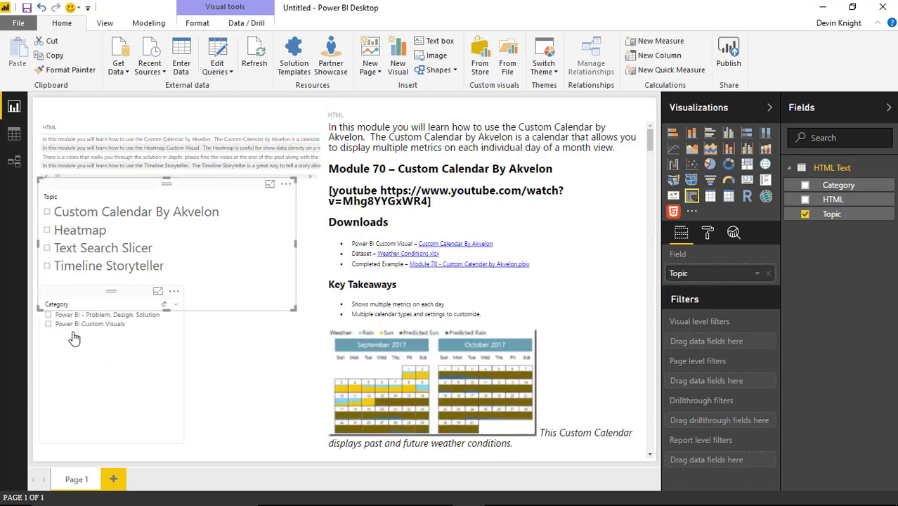
{"action": "left_click", "coordinate": [109, 356]}
{"action": "left_click_drag", "start_coordinate": [95, 298], "coordinate": [94, 313]}
Set the Category slicer's item text size to 21 and widen it so items fit.
{"action": "left_click", "coordinate": [708, 233]}
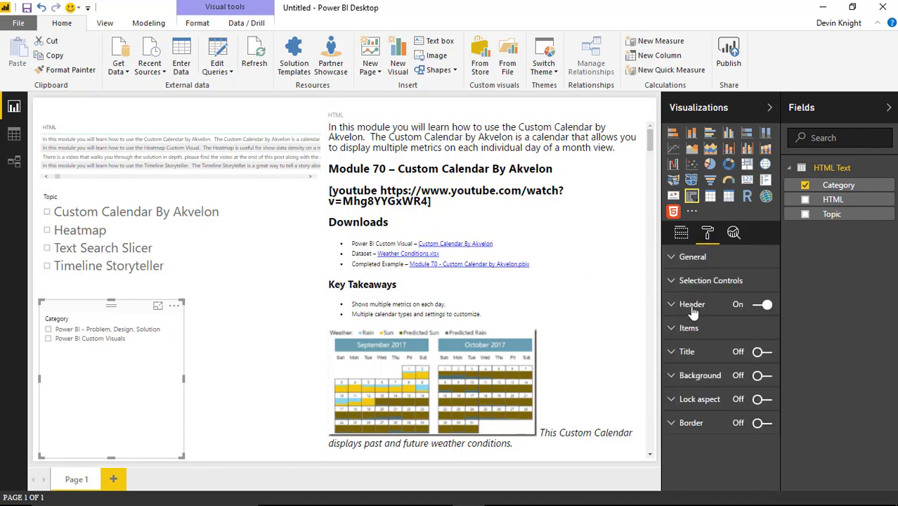
{"action": "left_click", "coordinate": [682, 332]}
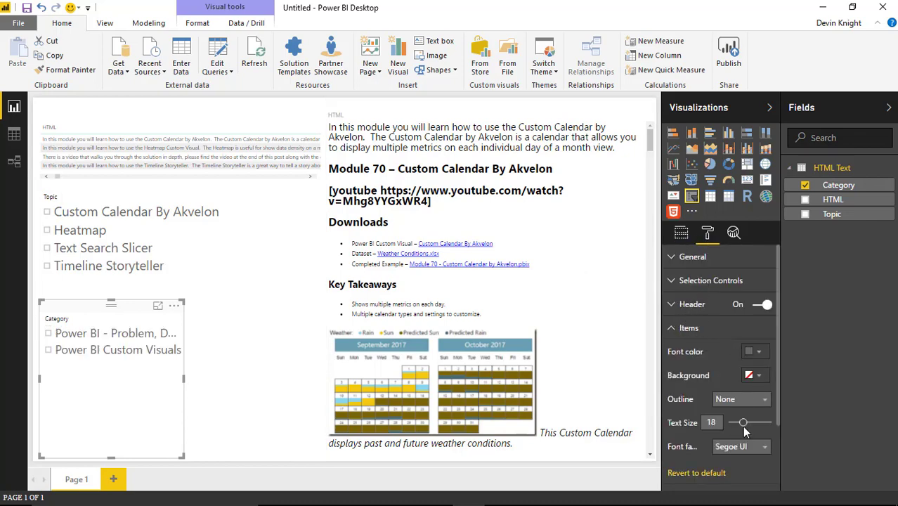
{"action": "left_click_drag", "start_coordinate": [743, 416], "coordinate": [748, 421]}
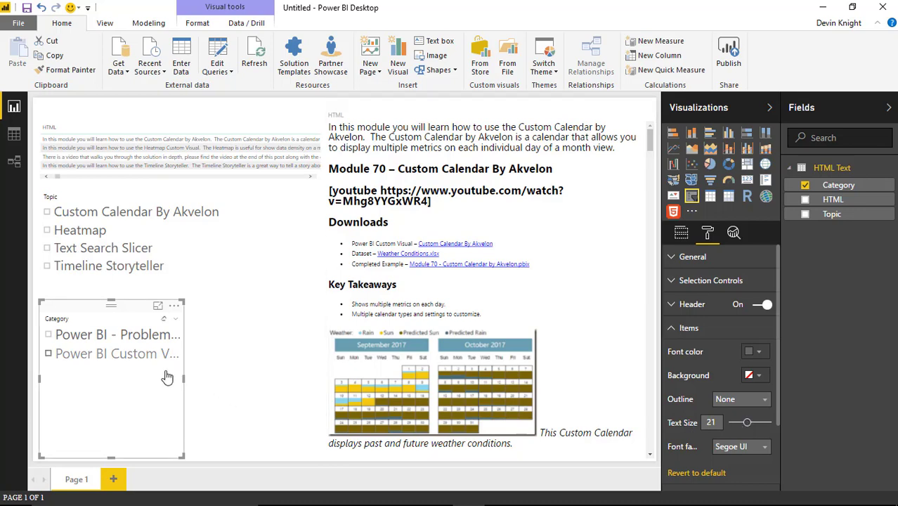
{"action": "left_click", "coordinate": [216, 384]}
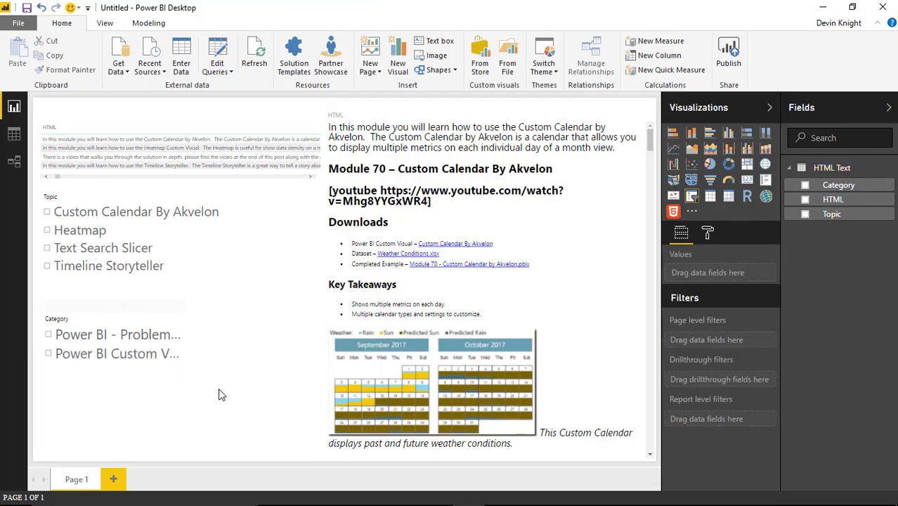
{"action": "left_click", "coordinate": [163, 392]}
{"action": "left_click_drag", "start_coordinate": [184, 380], "coordinate": [208, 385]}
{"action": "left_click_drag", "start_coordinate": [262, 393], "coordinate": [311, 387]}
{"action": "left_click", "coordinate": [311, 388]}
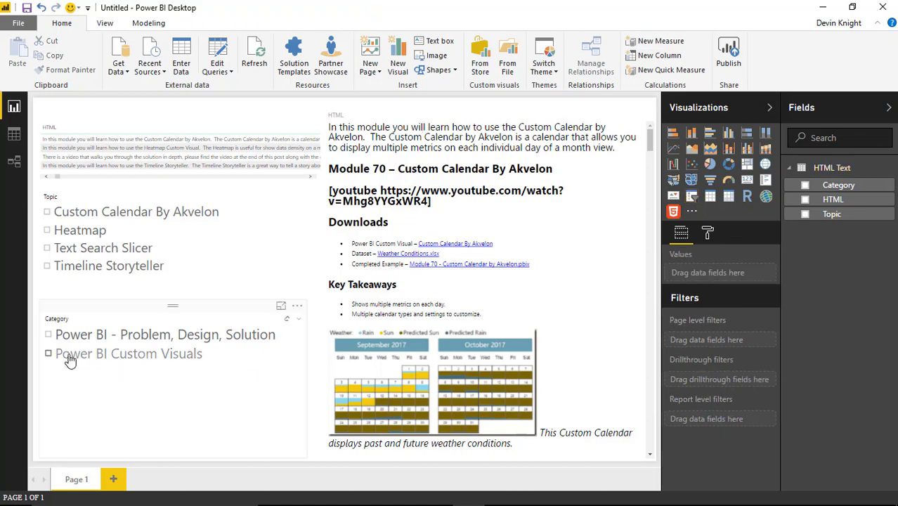
Test the 'Power BI - Problem, Design, Solution' category filter, then clear it.
{"action": "left_click", "coordinate": [49, 337]}
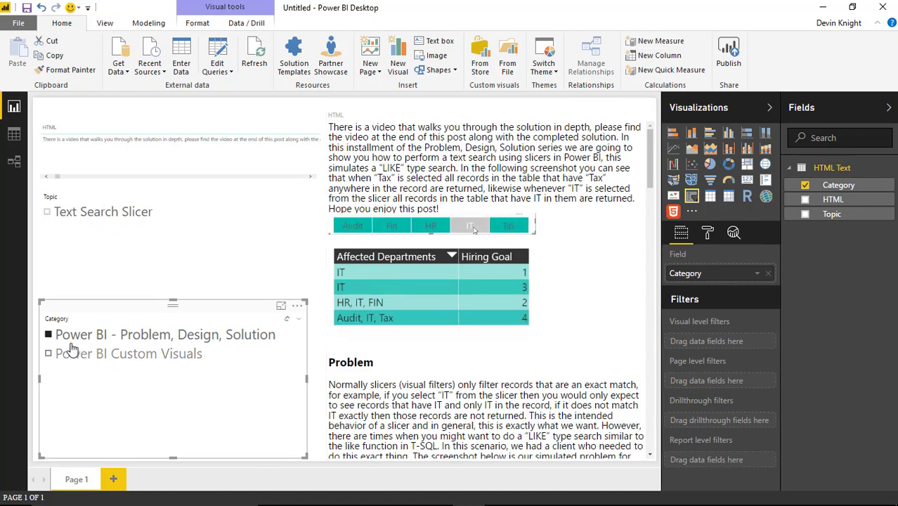
{"action": "left_click", "coordinate": [48, 335]}
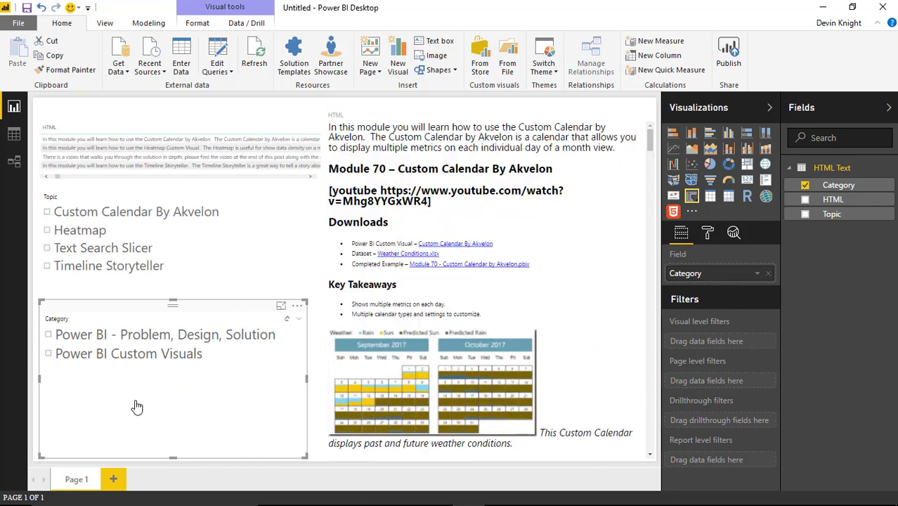
{"action": "left_click", "coordinate": [307, 286]}
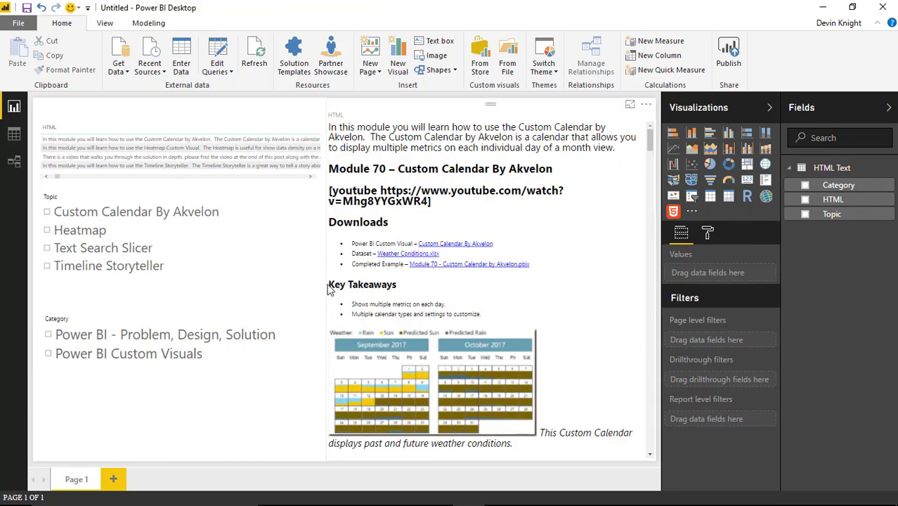